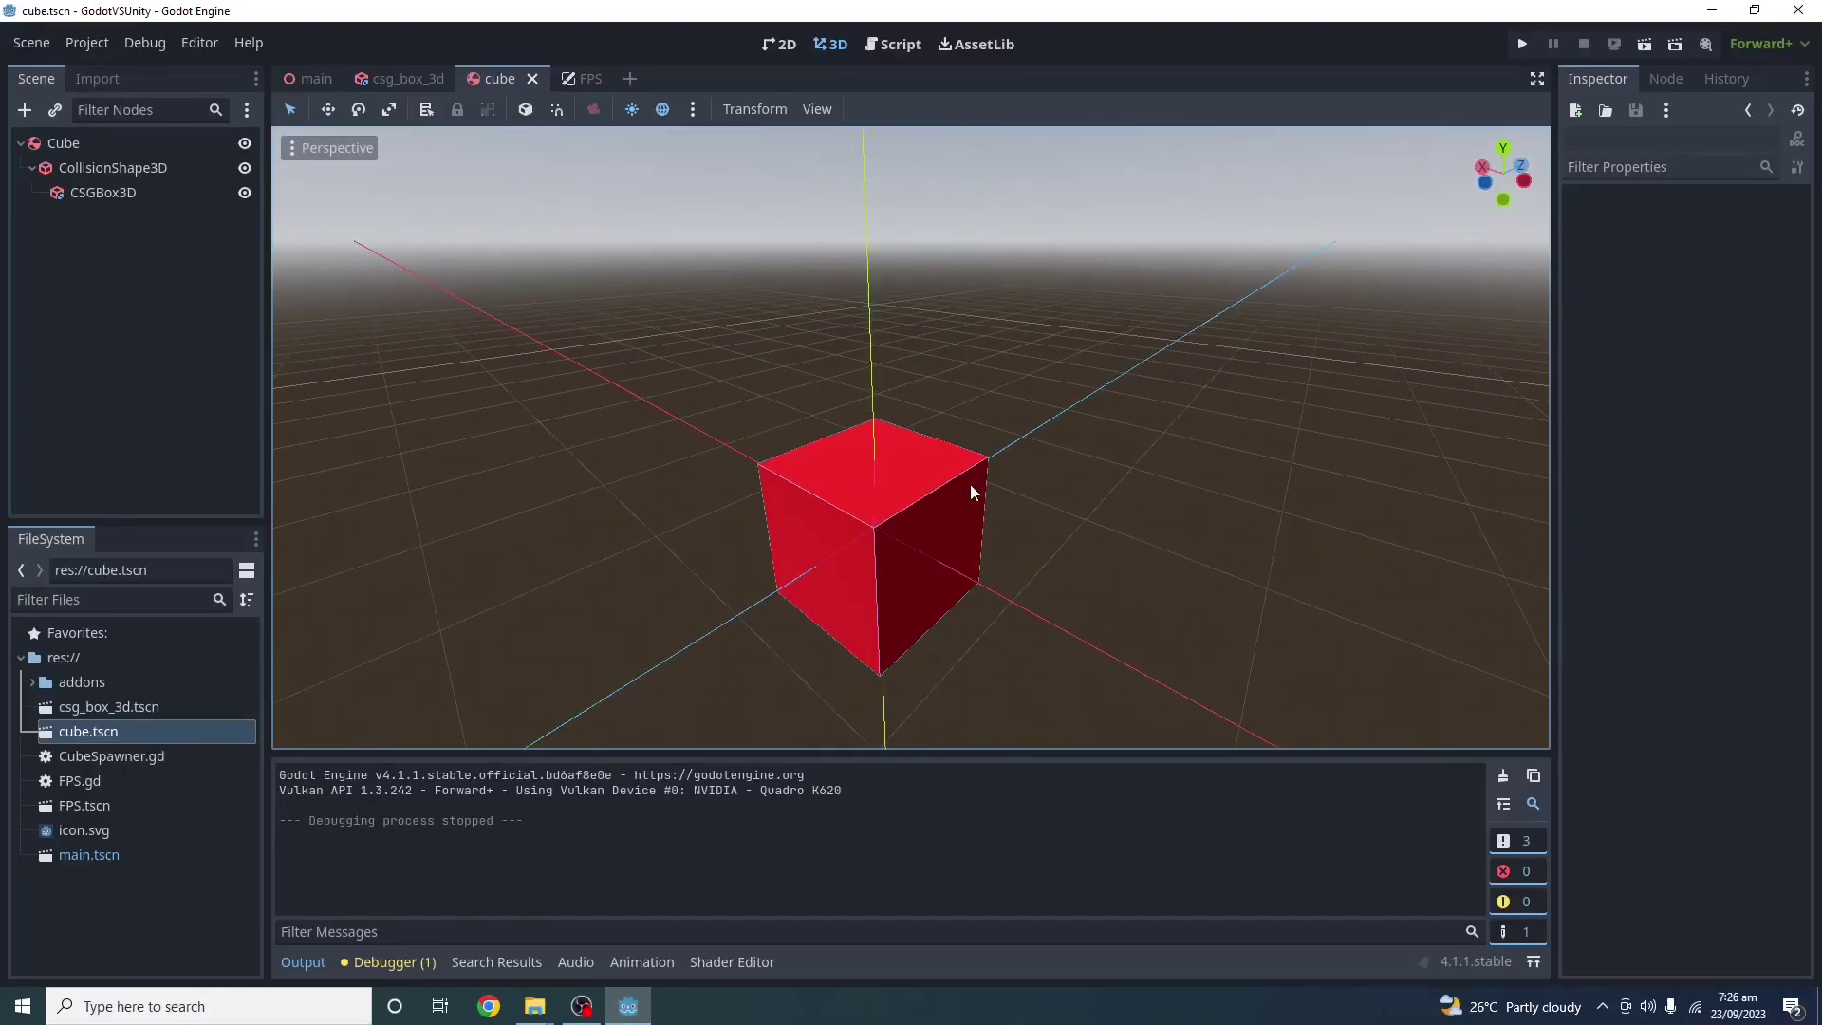
{"action": "scroll", "coordinate": [838, 467], "scroll_direction": "down", "scroll_amount": 5}
Step: Orbit around the red cube, then bring up the main scene with its ground, camera, light and label
{"action": "left_click_drag", "start_coordinate": [818, 438], "coordinate": [970, 496]}
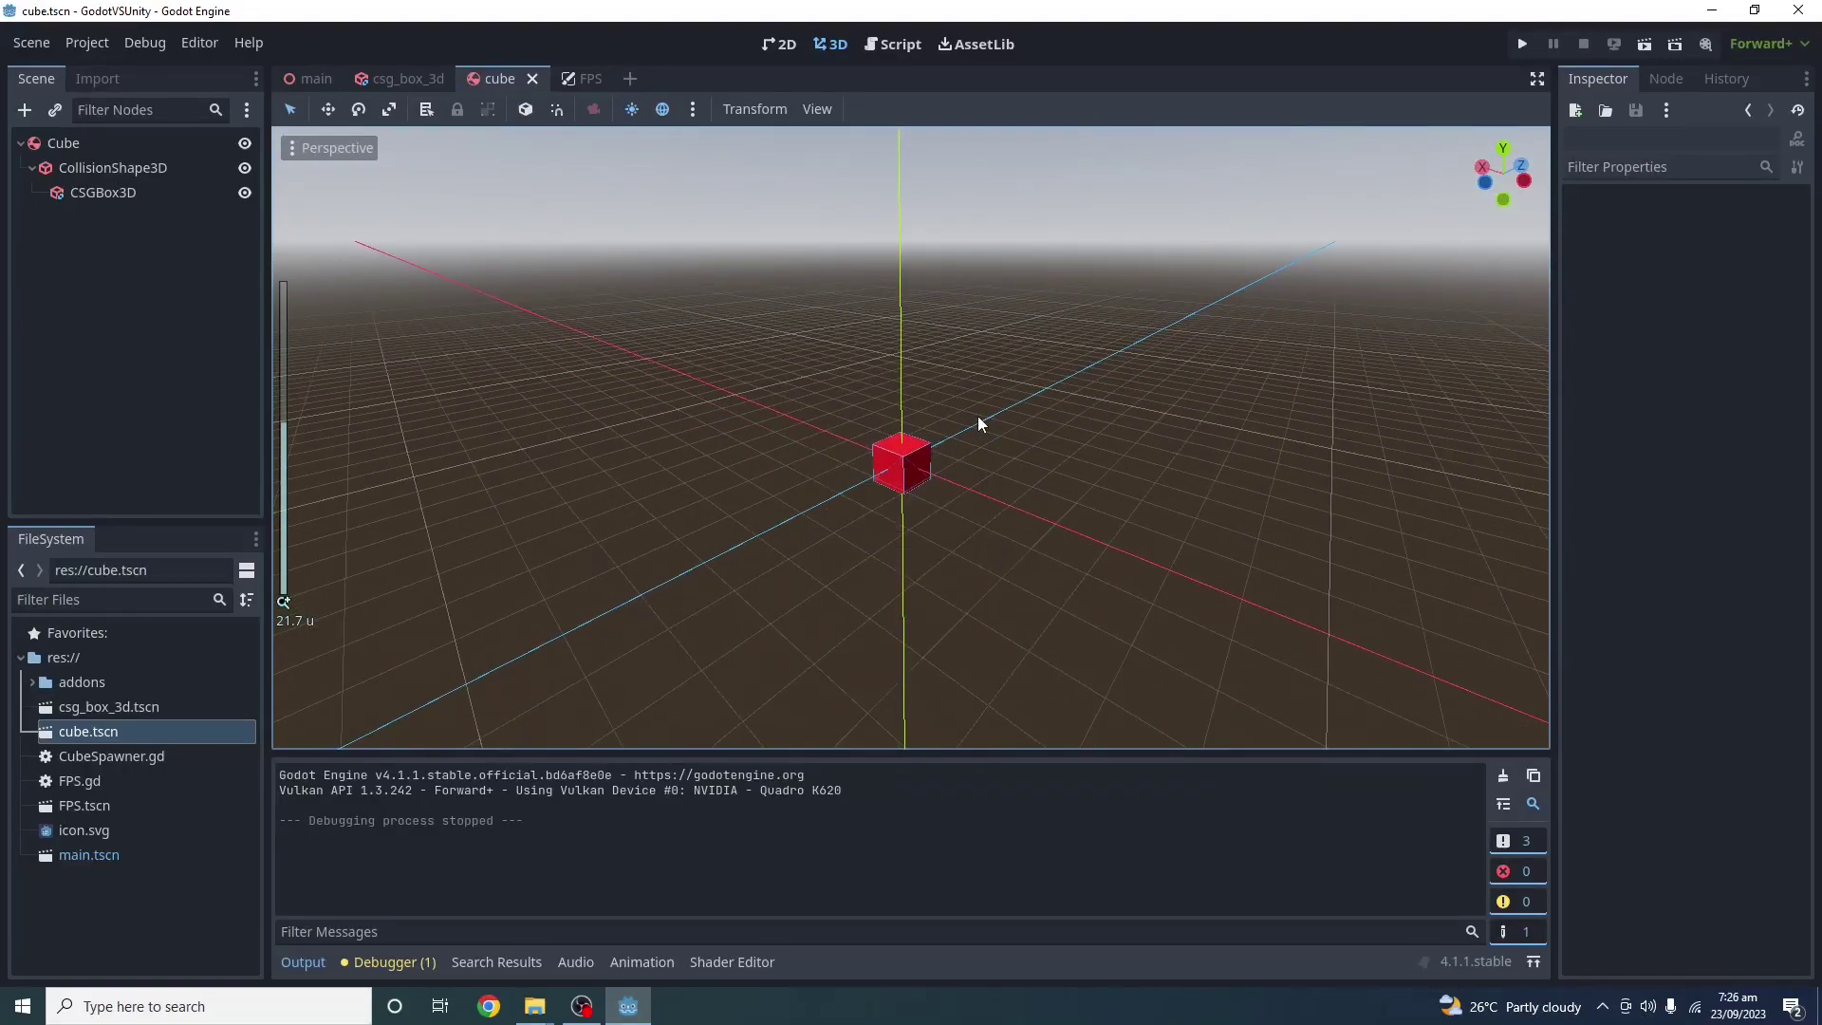
{"action": "scroll", "coordinate": [977, 416], "scroll_direction": "up", "scroll_amount": 3}
{"action": "mouse_move", "coordinate": [980, 521]}
{"action": "middle_mouse_down"}
{"action": "mouse_move", "coordinate": [813, 579]}
{"action": "mouse_move", "coordinate": [892, 504]}
{"action": "middle_mouse_up"}
{"action": "scroll", "coordinate": [766, 568], "scroll_direction": "down", "scroll_amount": 5}
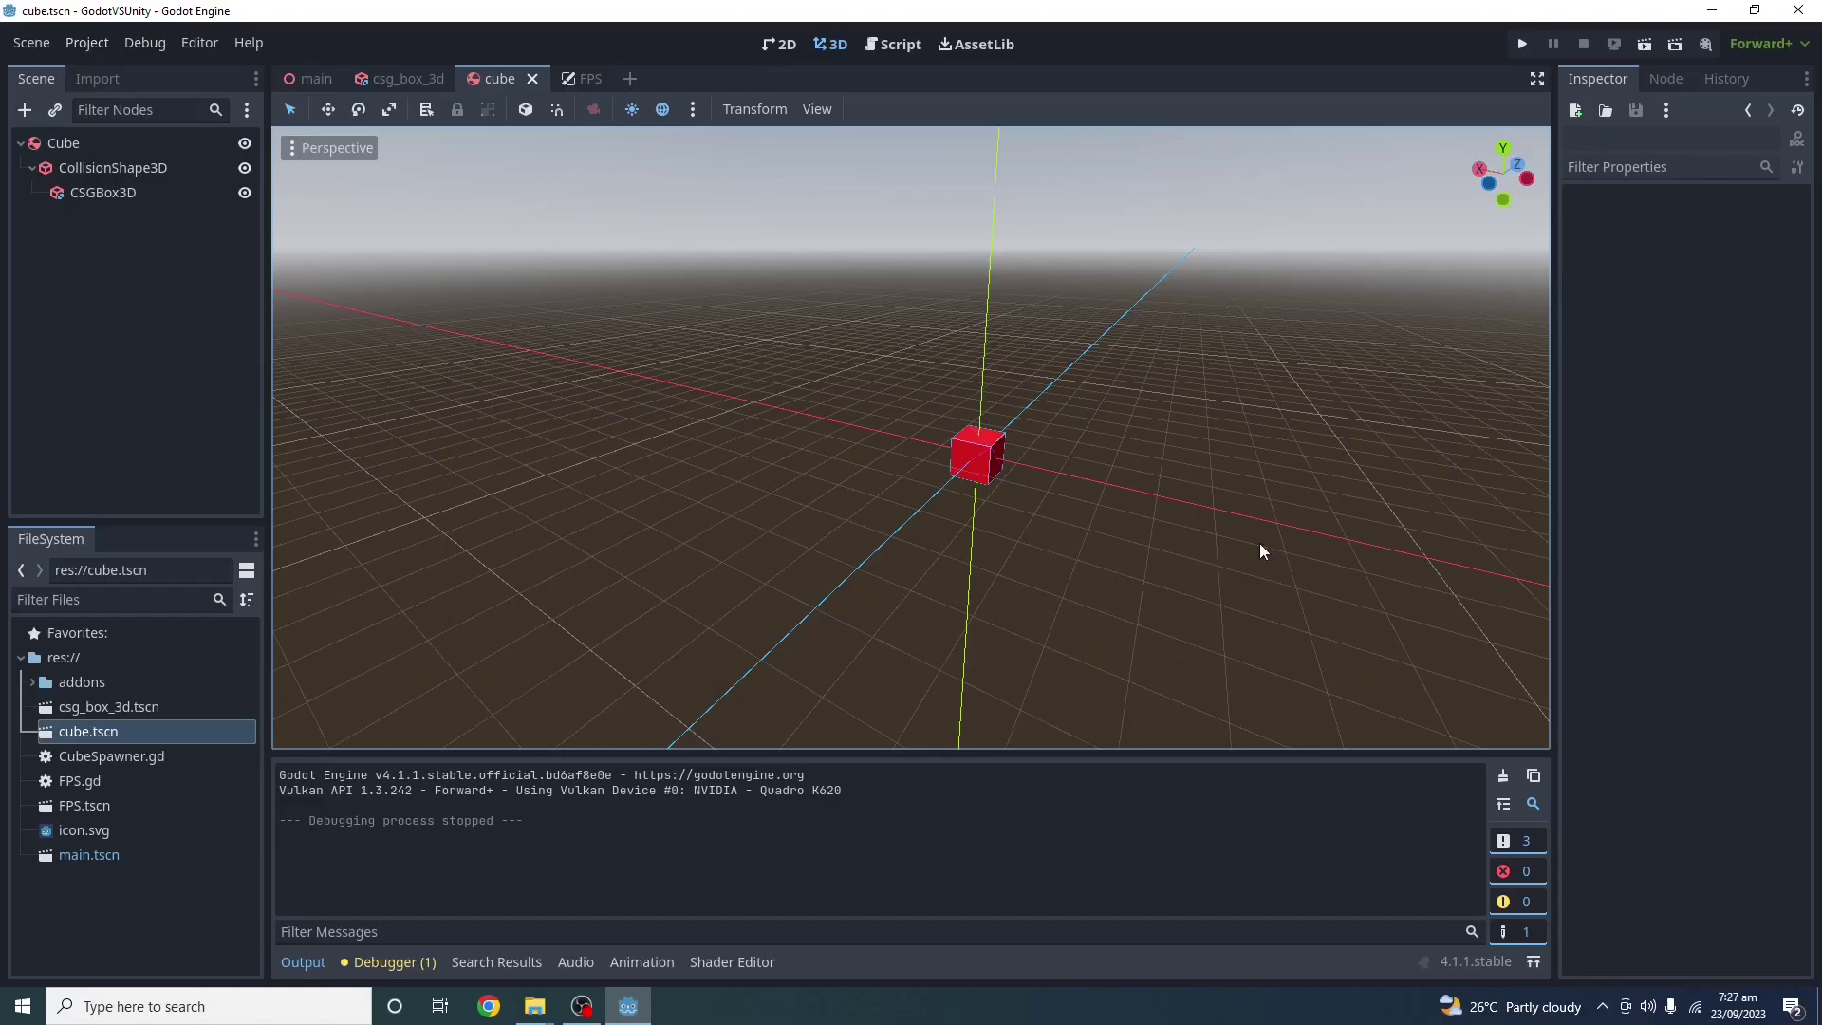
{"action": "scroll", "coordinate": [1259, 542], "scroll_direction": "up", "scroll_amount": 3}
{"action": "middle_click_drag", "start_coordinate": [1059, 476], "coordinate": [997, 469]}
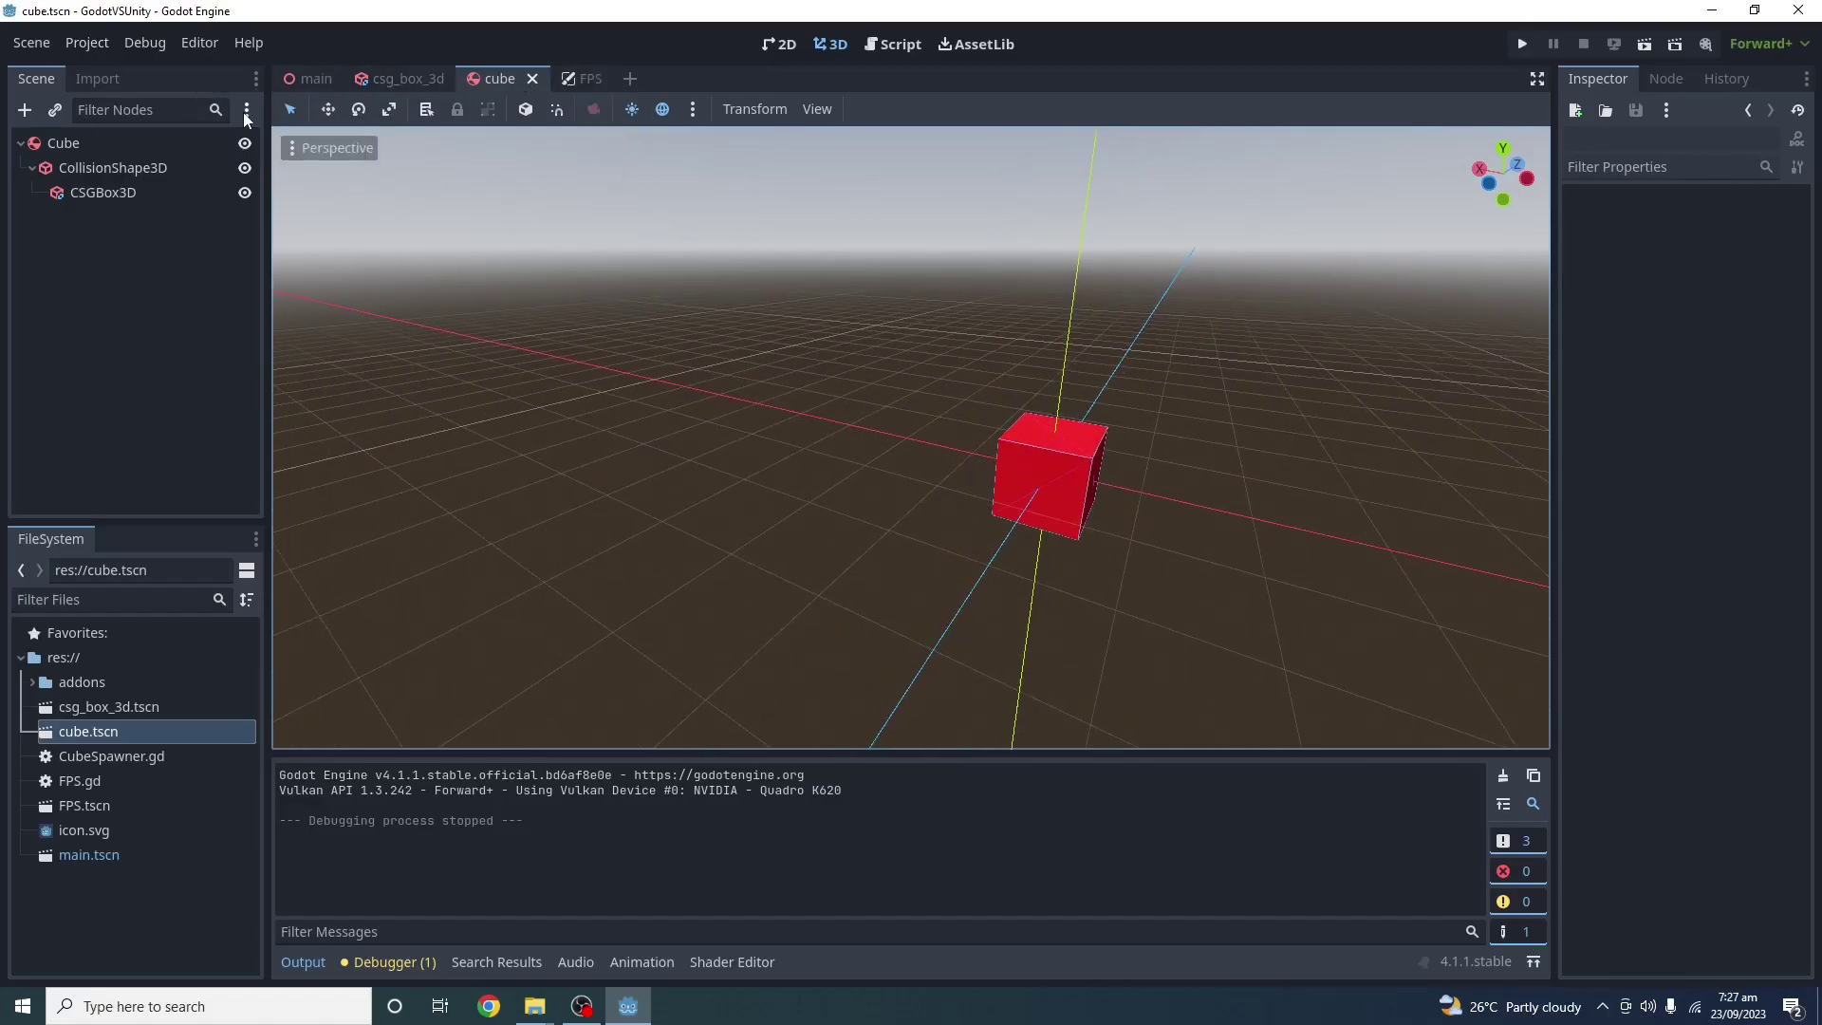
{"action": "left_click", "coordinate": [311, 79]}
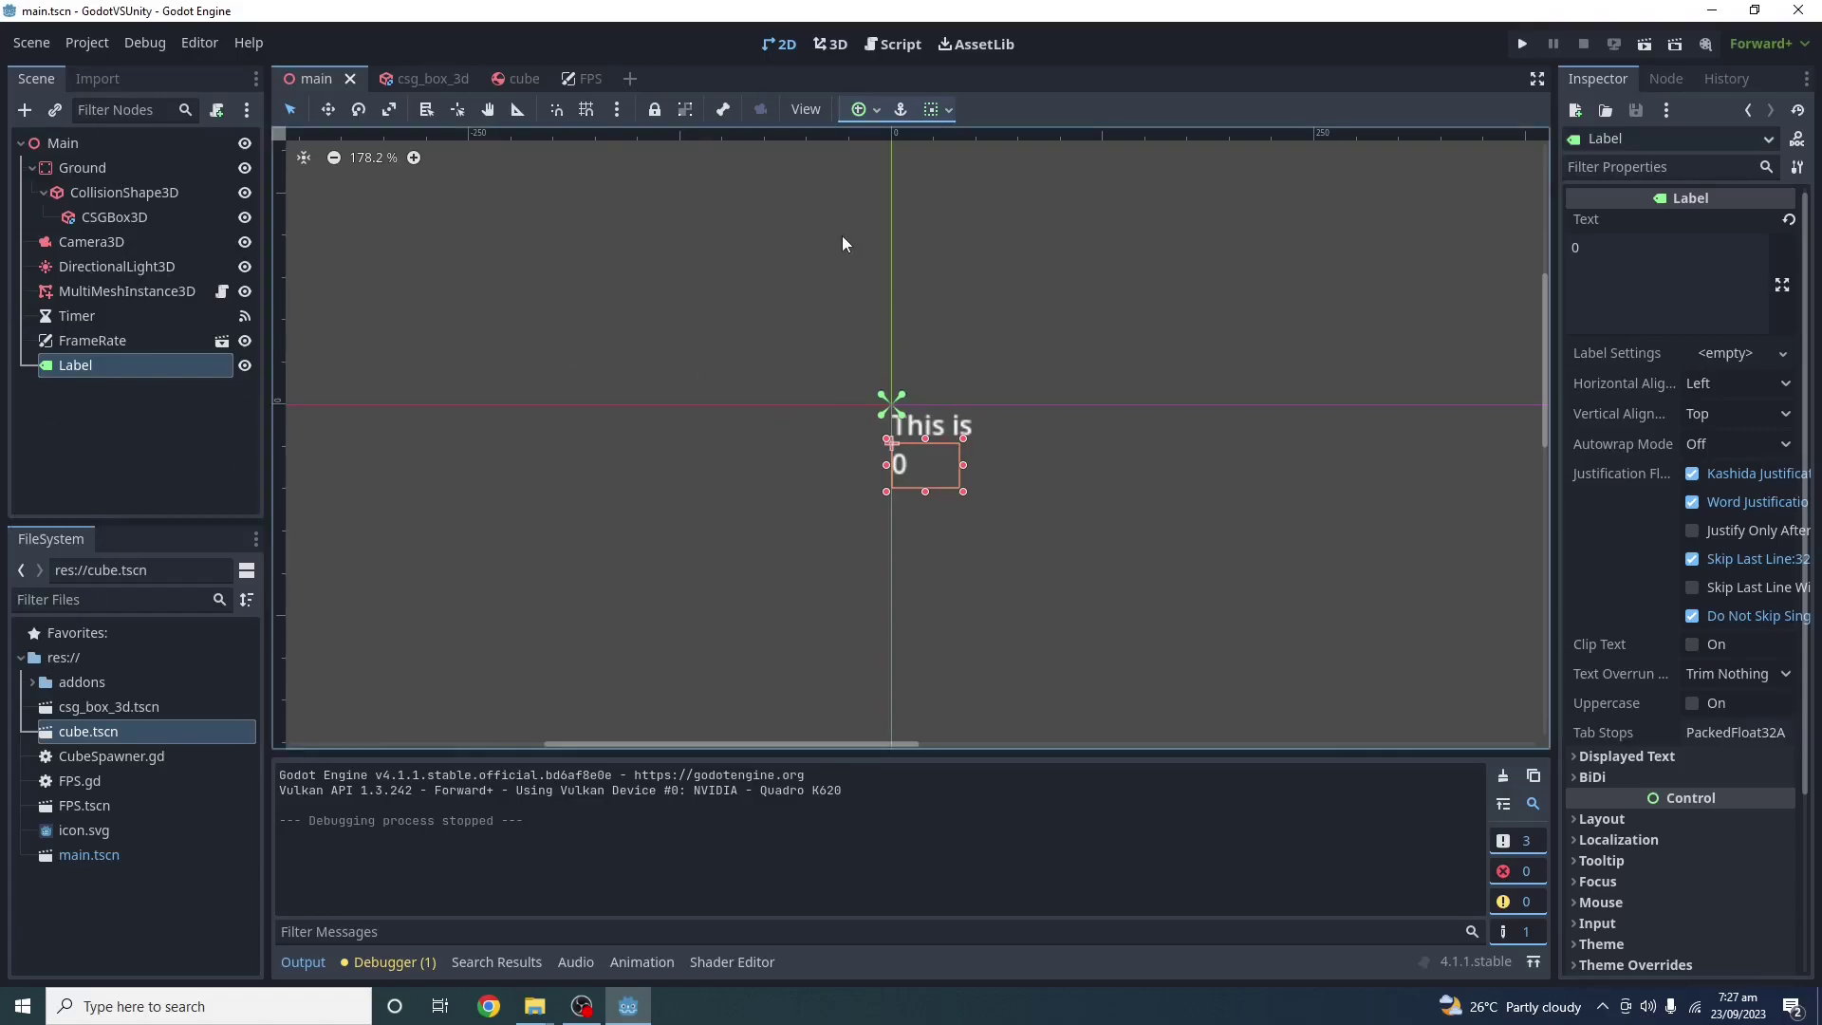
{"action": "mouse_move", "coordinate": [498, 78]}
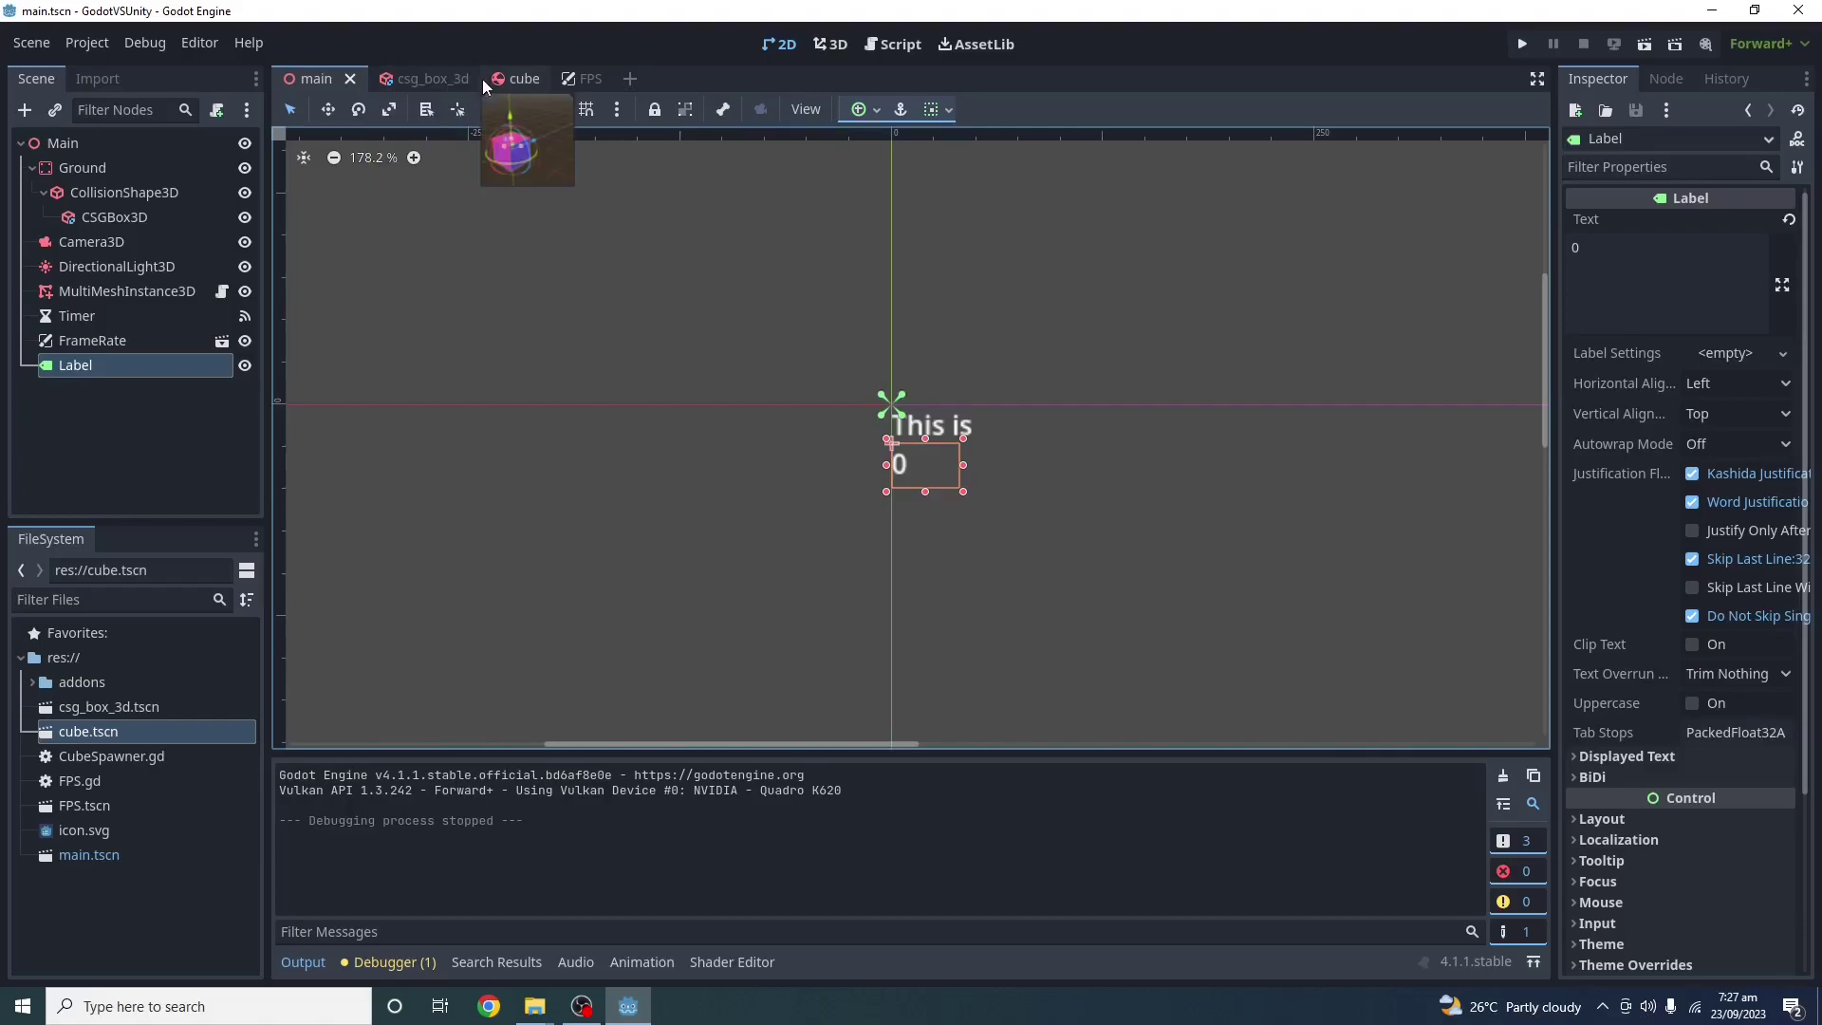
{"action": "left_click", "coordinate": [897, 45]}
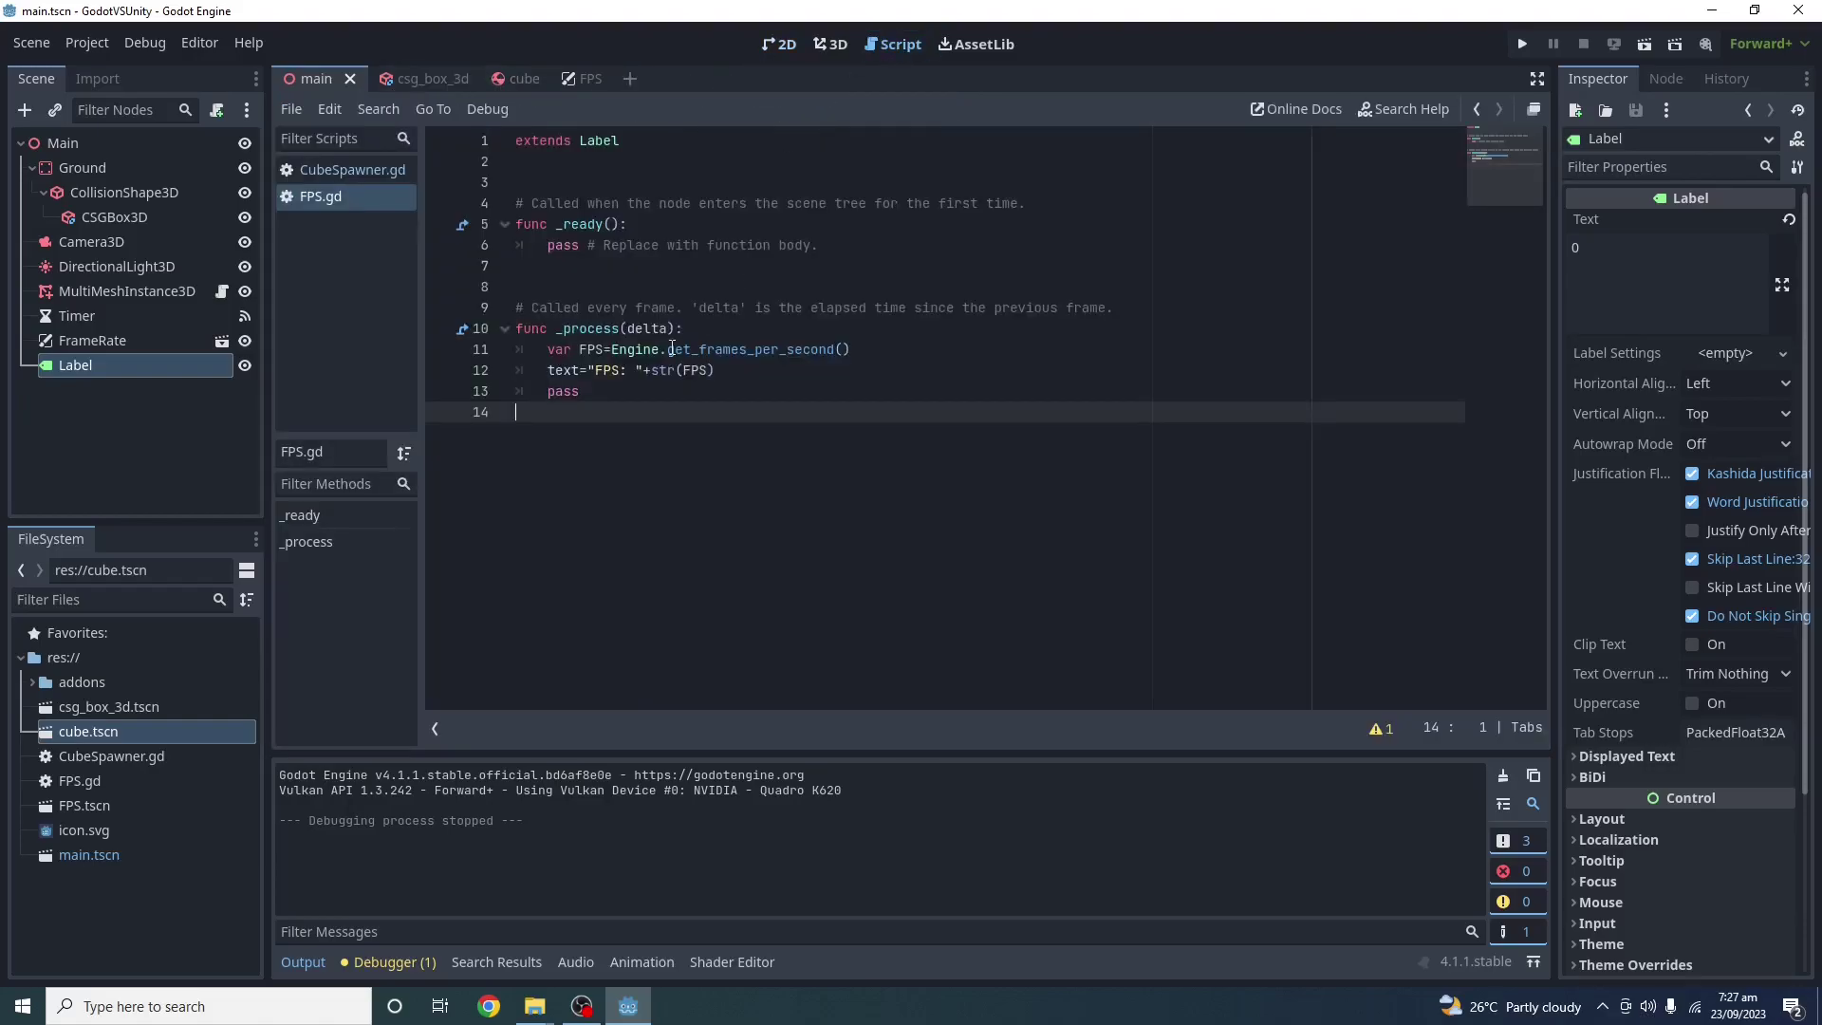
{"action": "left_click", "coordinate": [667, 349]}
{"action": "left_click", "coordinate": [352, 169]}
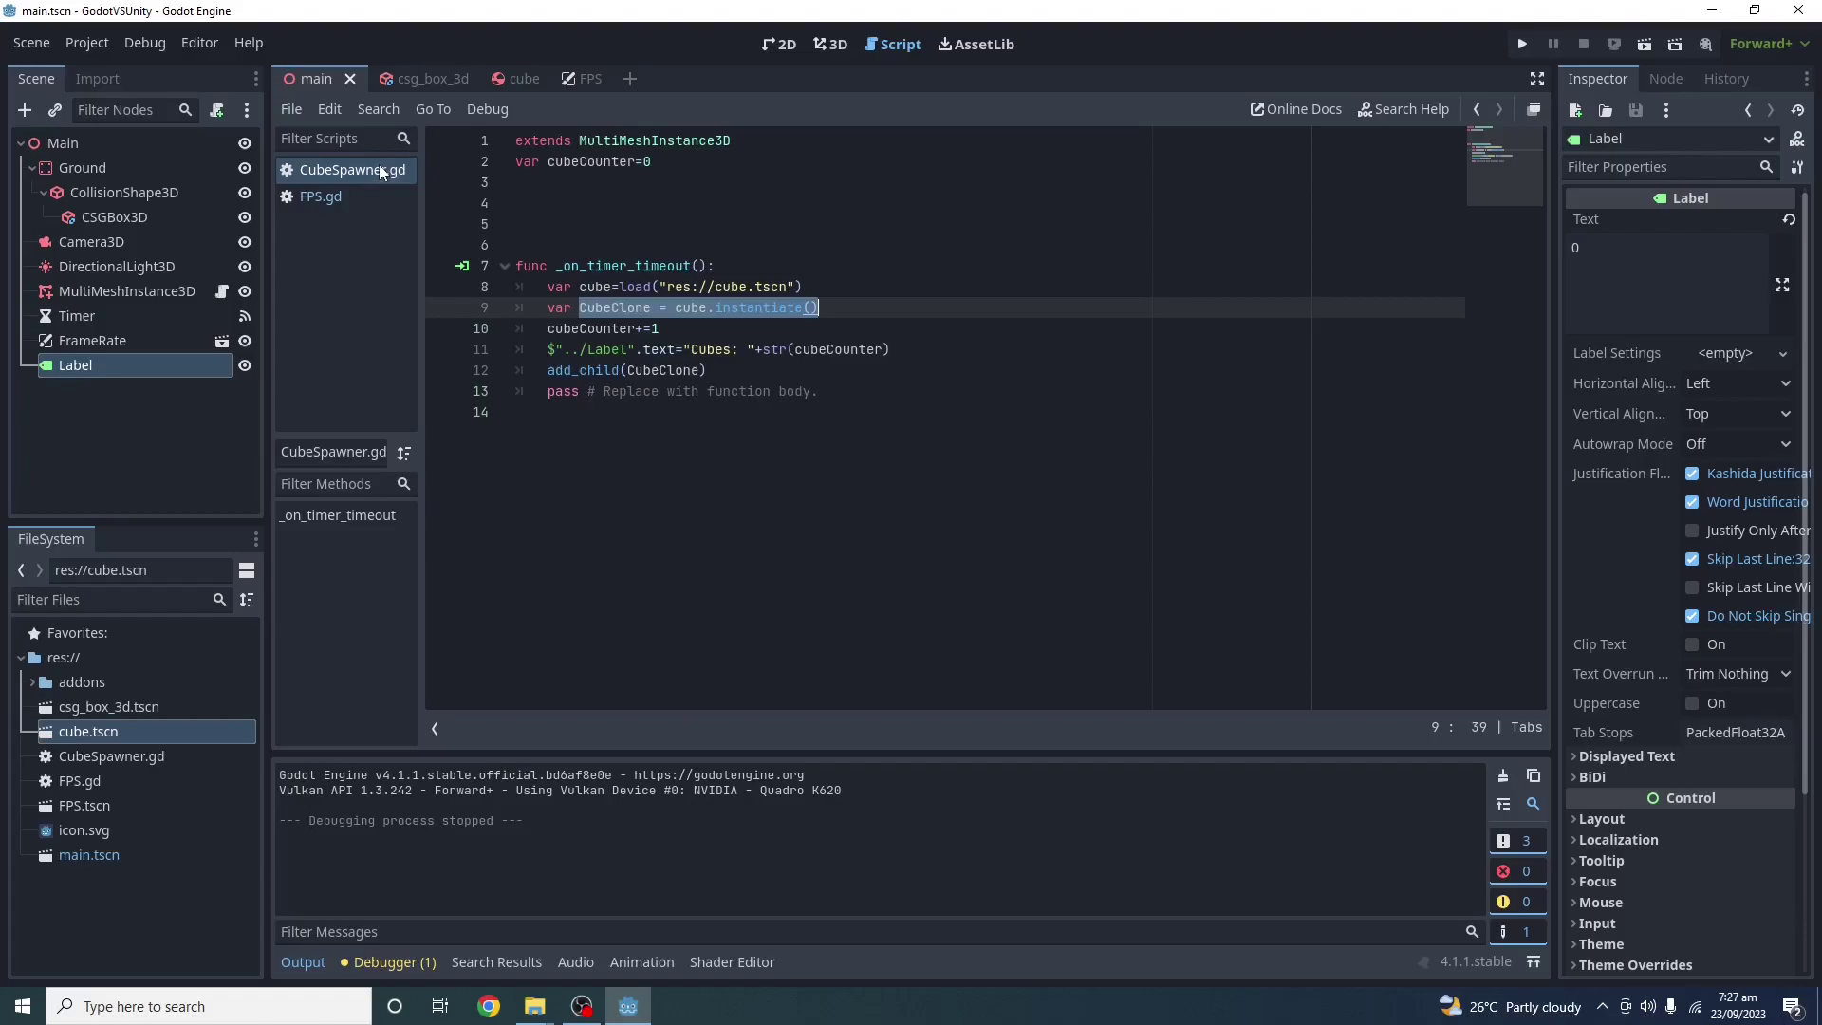
{"action": "left_click", "coordinate": [662, 370]}
{"action": "left_click_drag", "start_coordinate": [547, 286], "coordinate": [820, 309]}
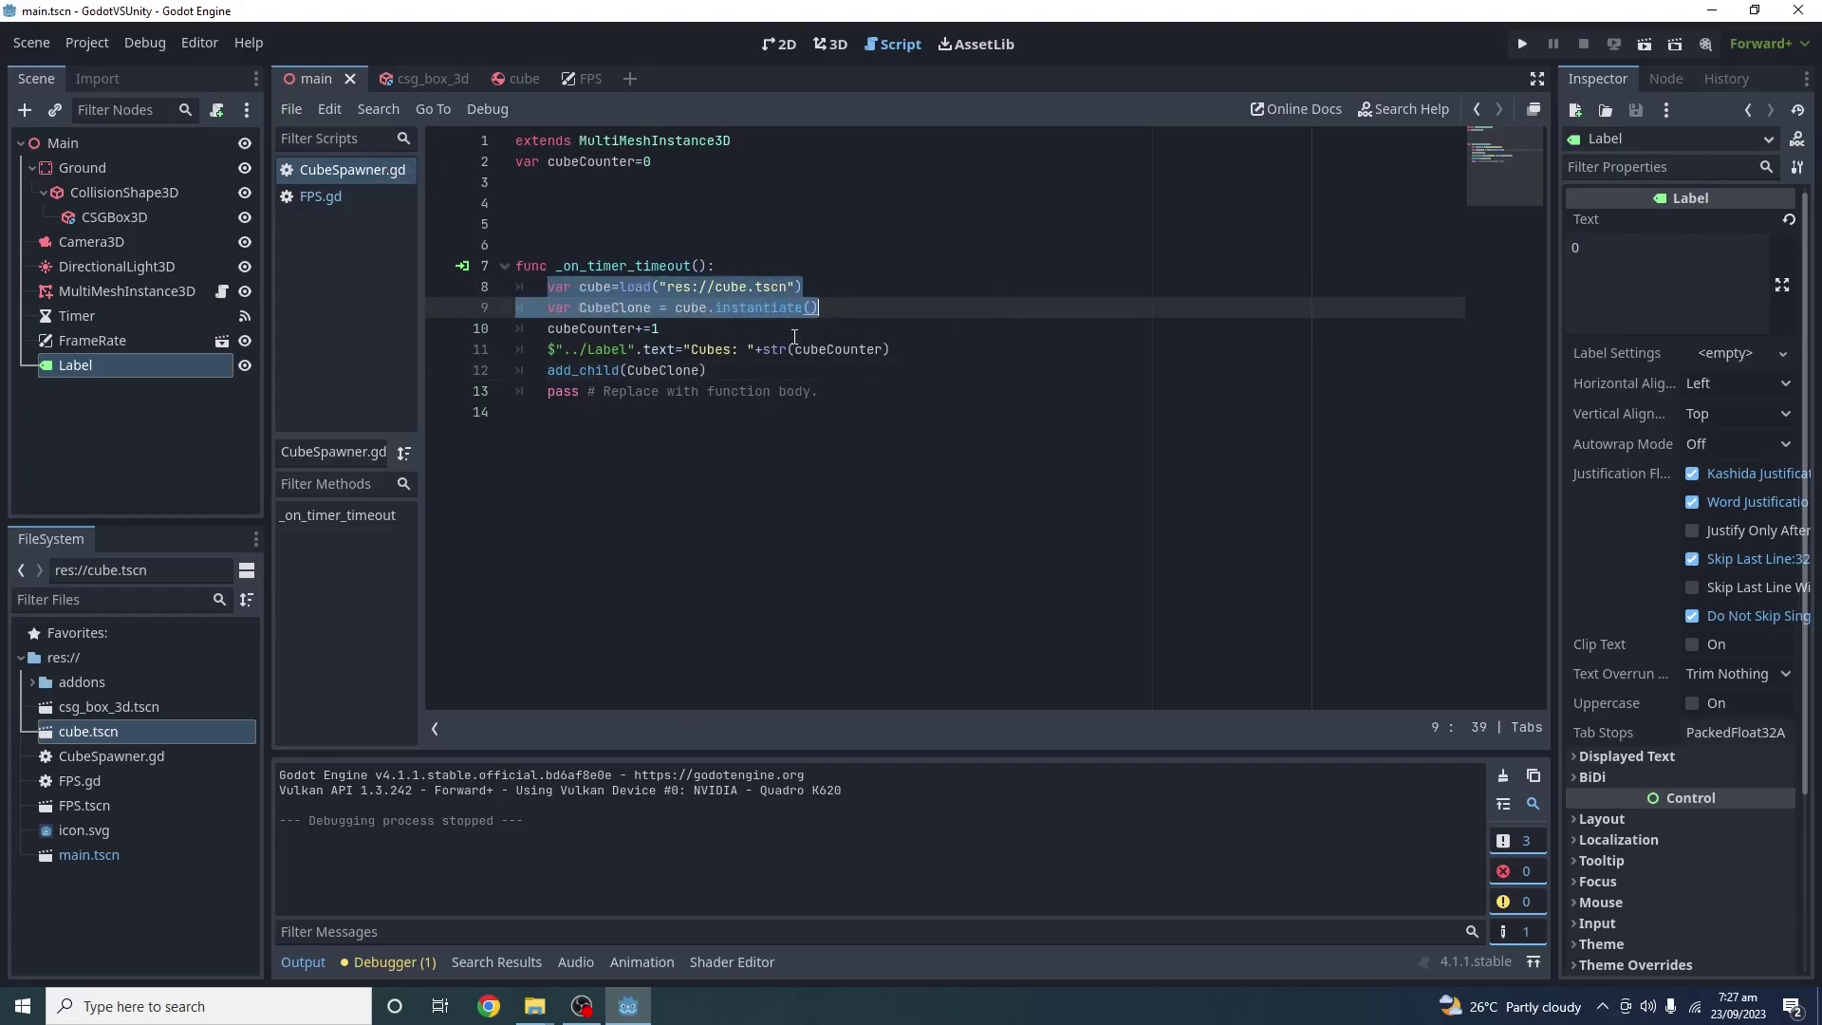
{"action": "left_click", "coordinate": [726, 350]}
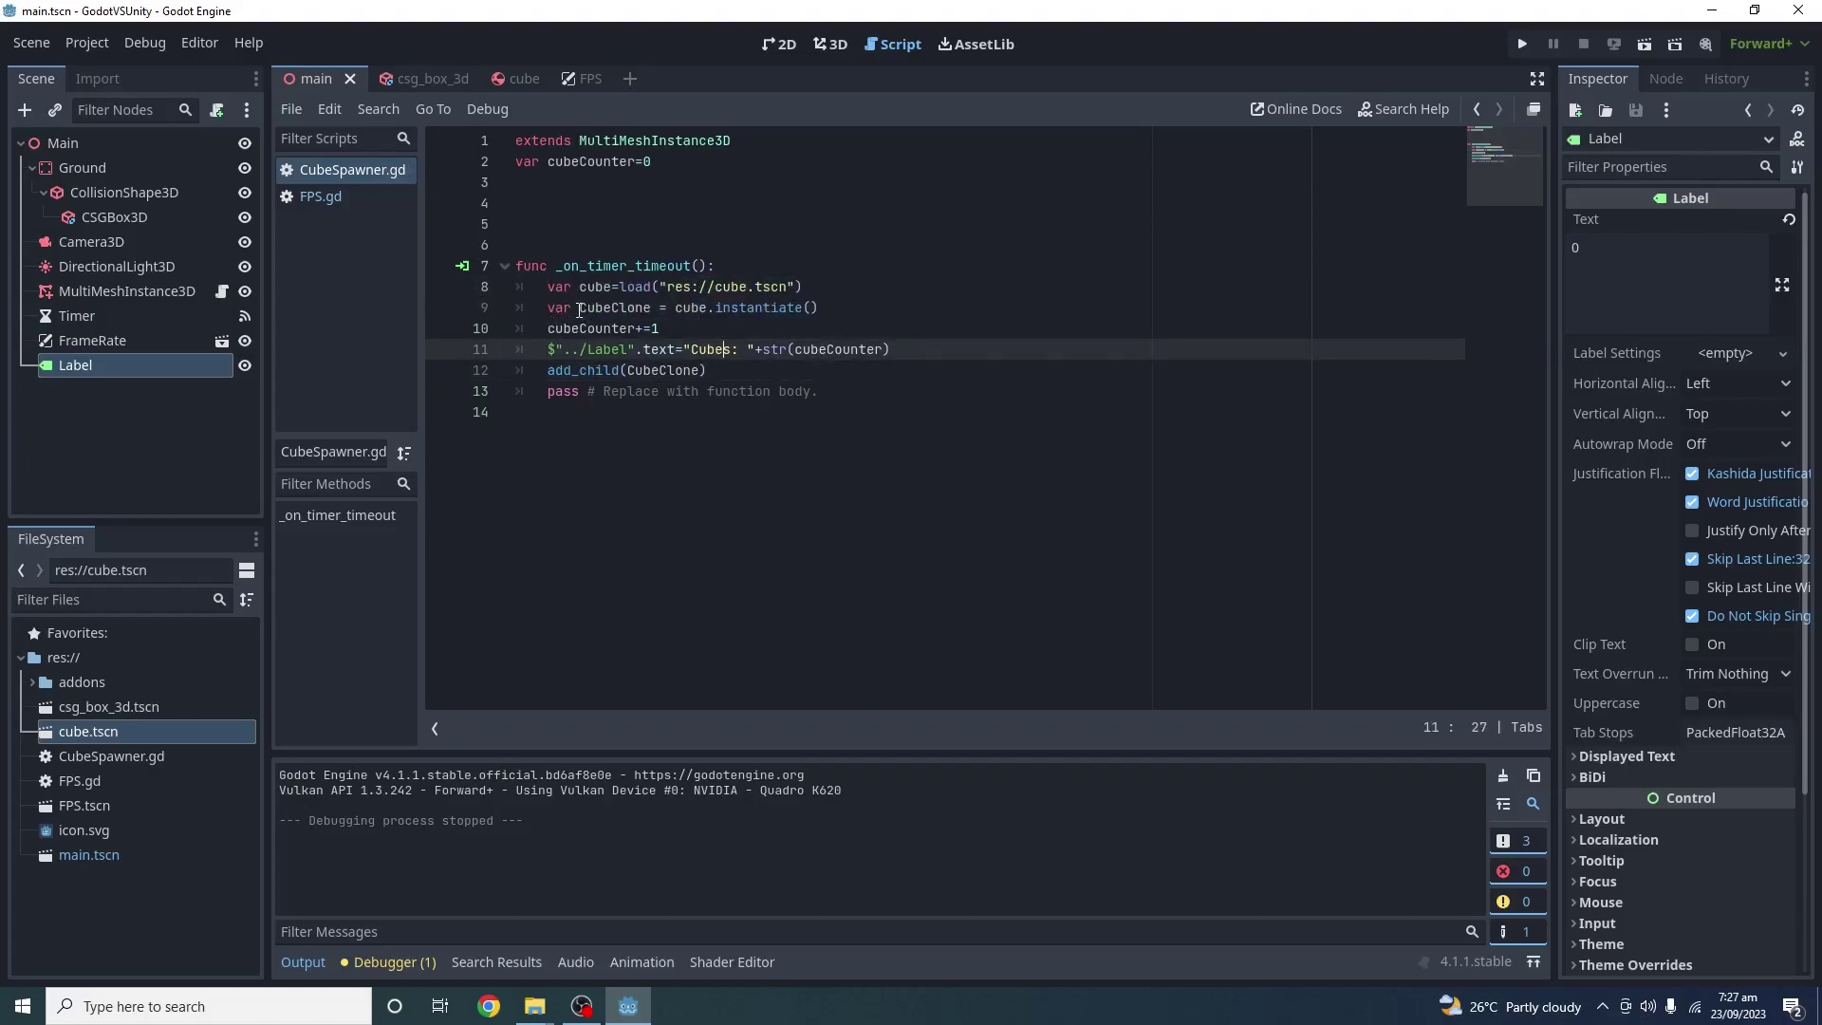
{"action": "left_click_drag", "start_coordinate": [576, 307], "coordinate": [820, 307]}
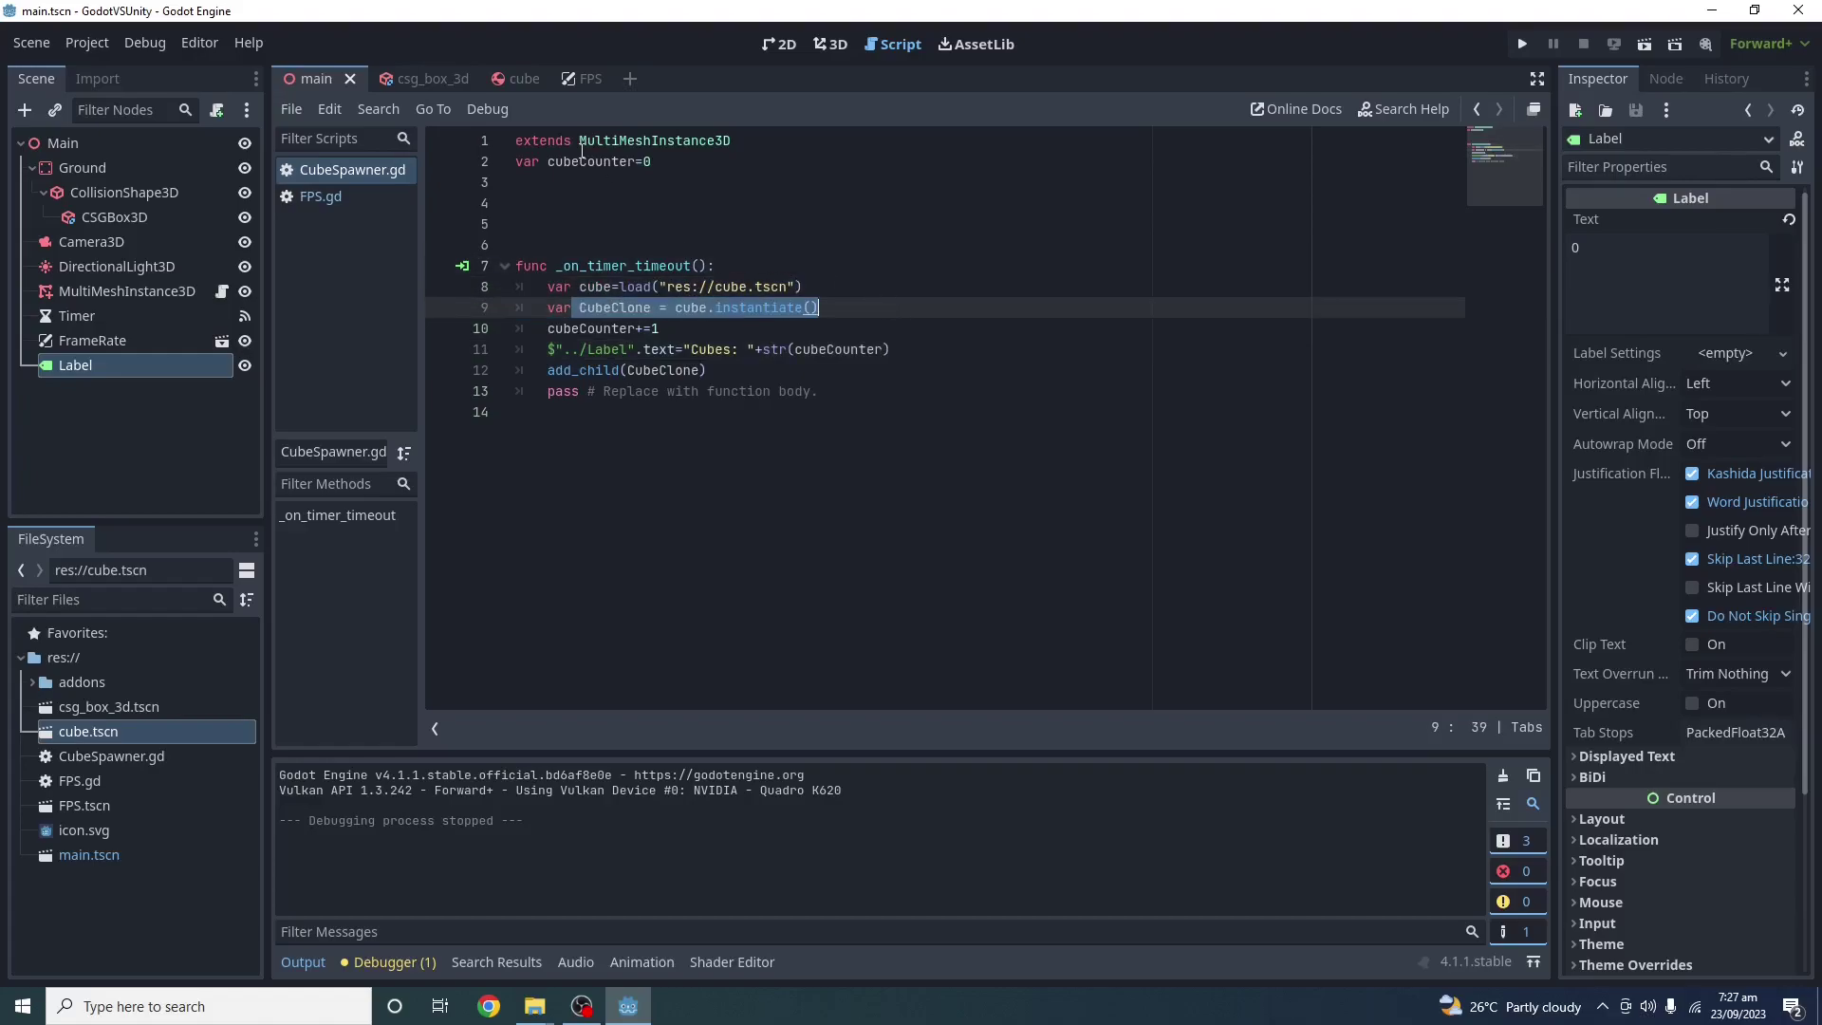
{"action": "left_click", "coordinate": [521, 78]}
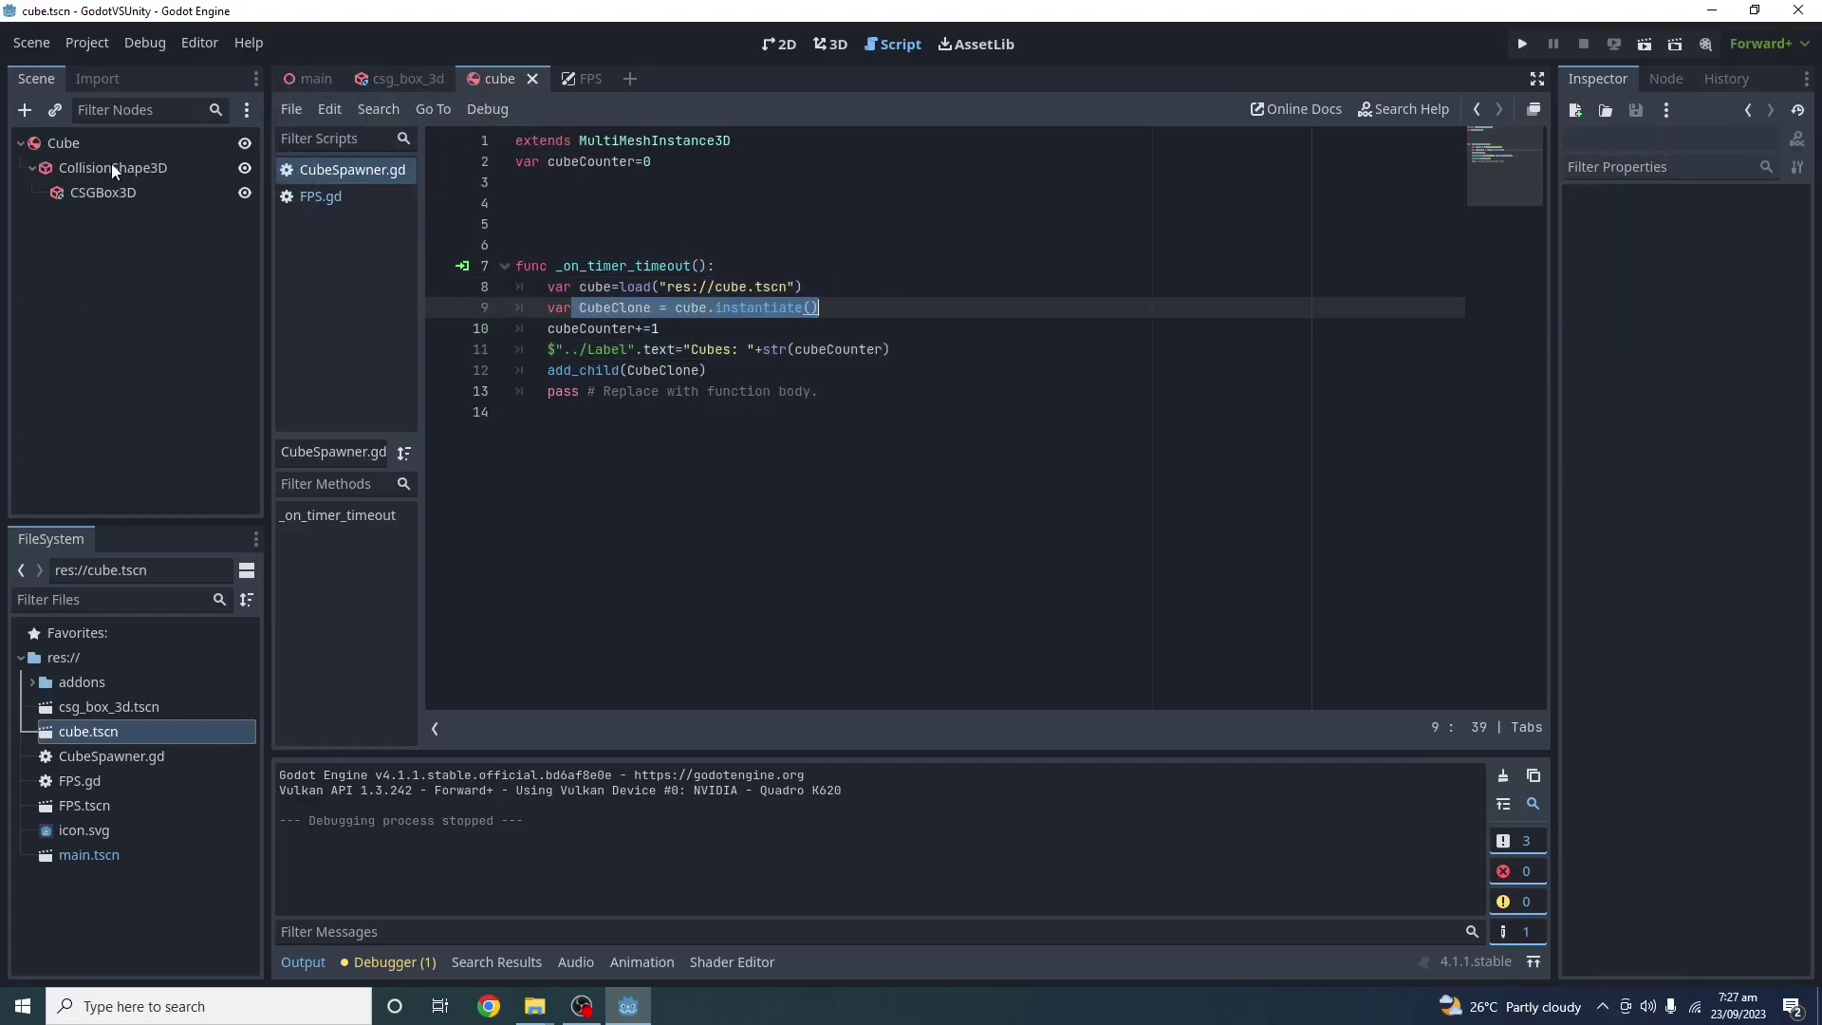
{"action": "left_click", "coordinate": [831, 44]}
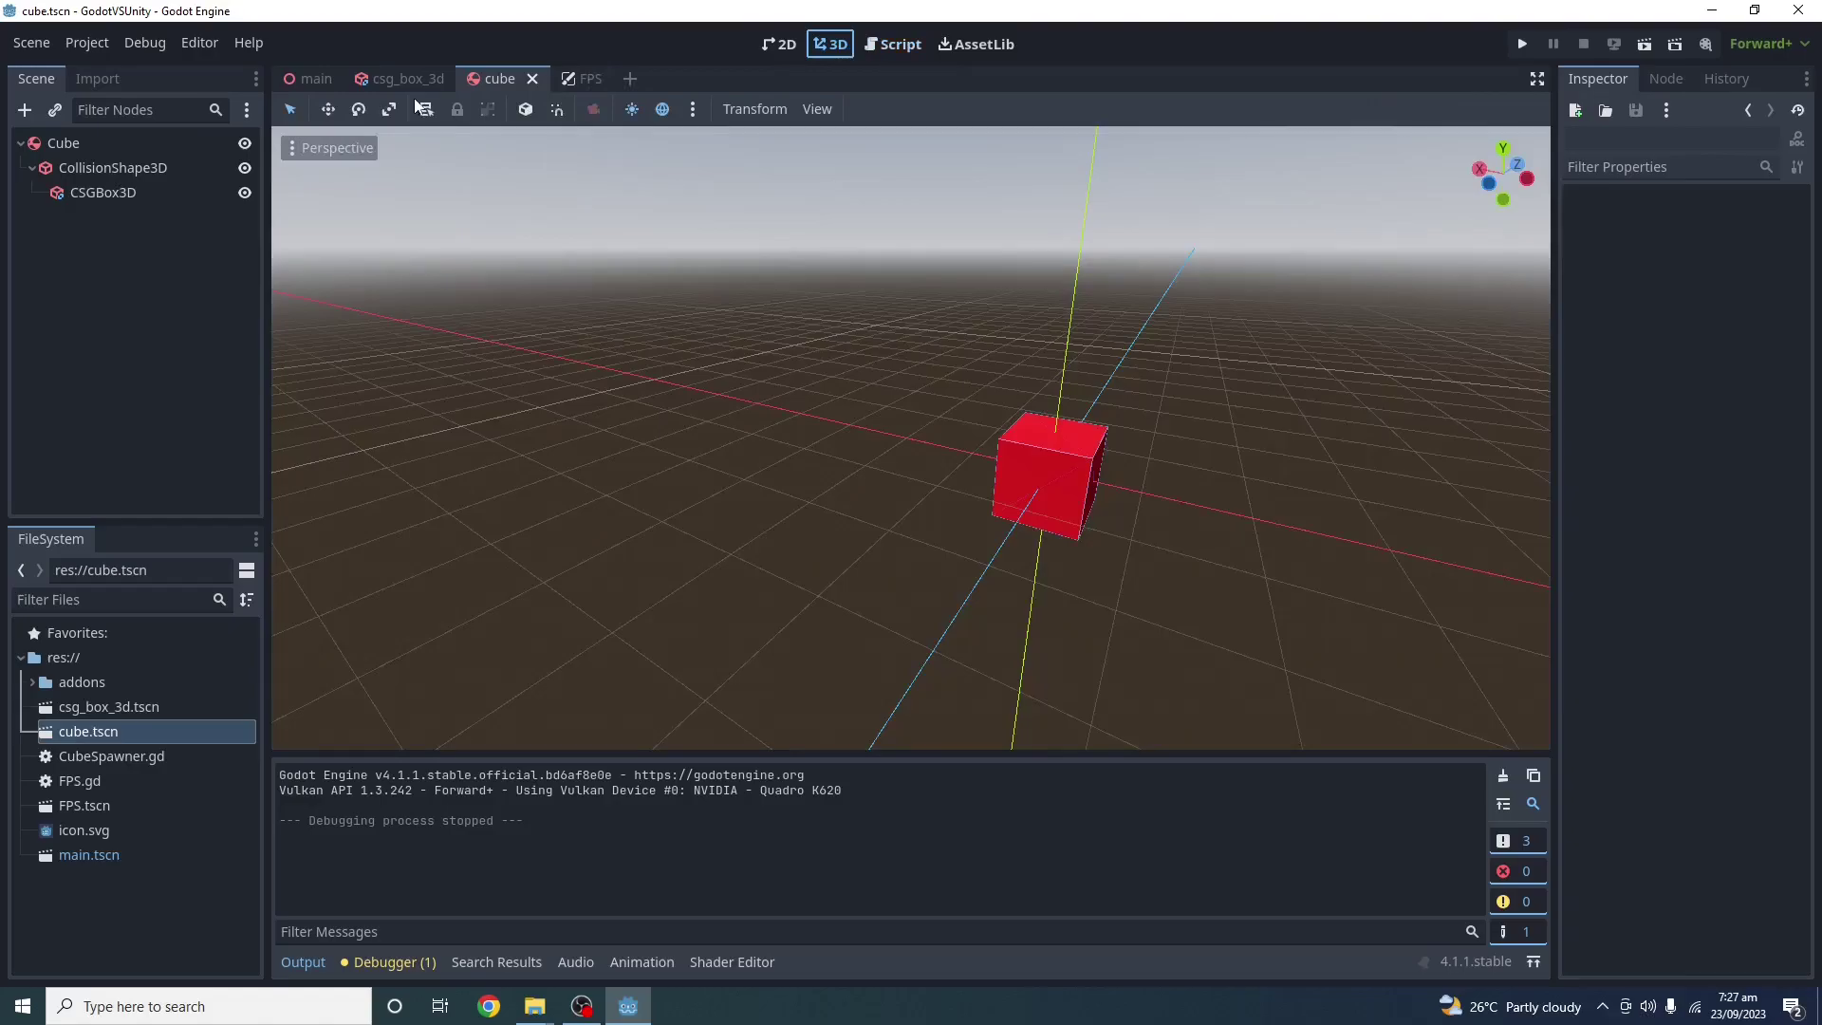
Step: Return to the main scene in the 3D view and orbit around the blue ground
{"action": "left_click", "coordinate": [316, 78]}
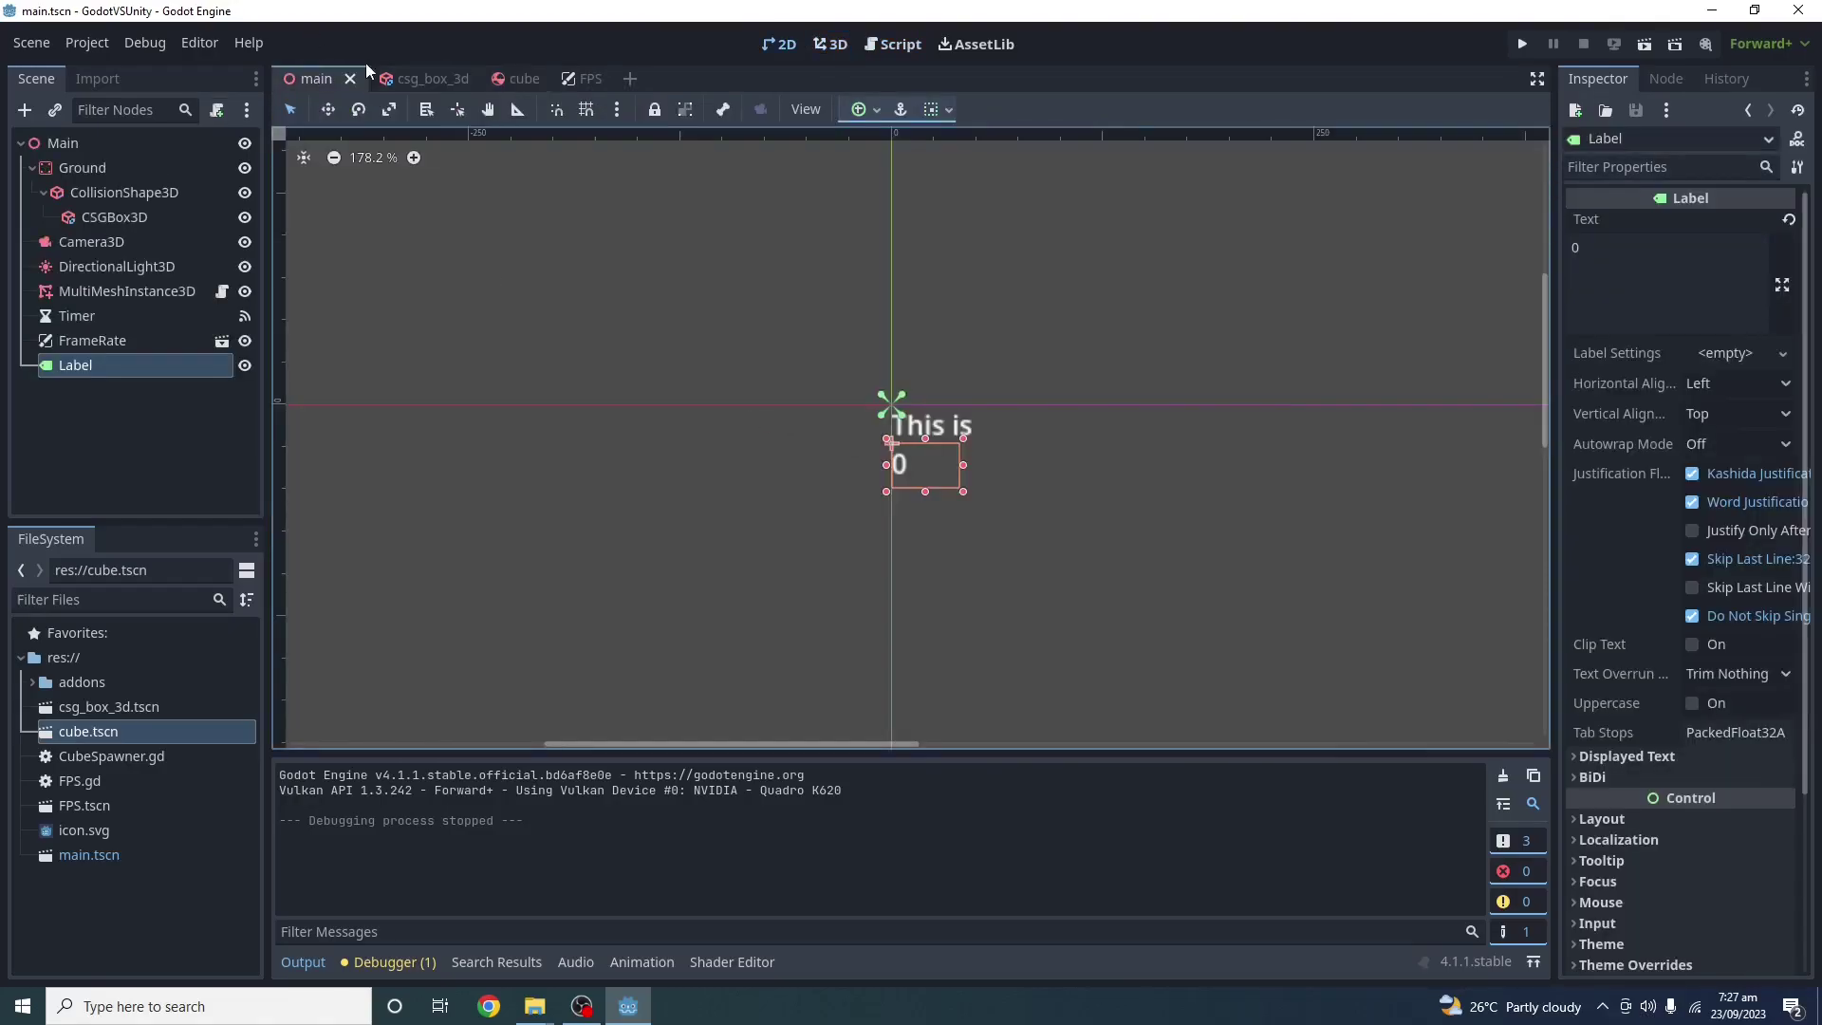
{"action": "left_click", "coordinate": [832, 45]}
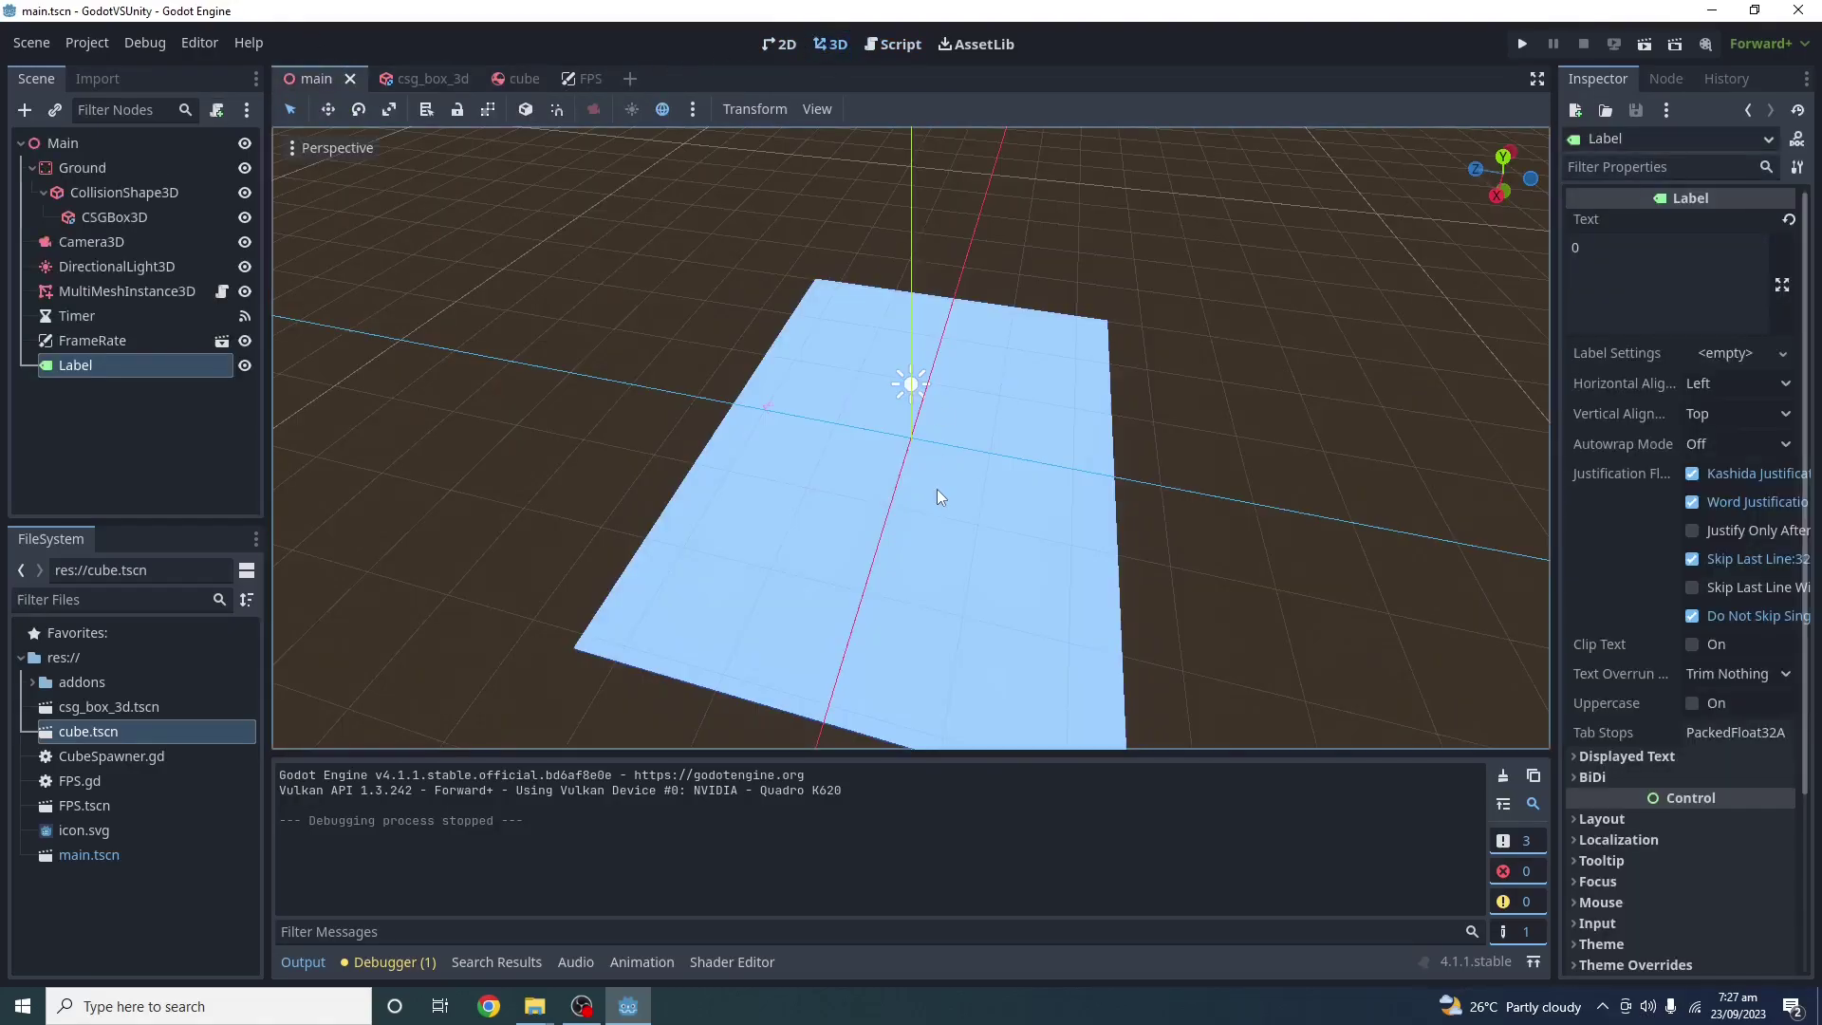
{"action": "scroll", "coordinate": [936, 489], "scroll_direction": "down", "scroll_amount": 3}
{"action": "middle_click_drag", "start_coordinate": [936, 488], "coordinate": [772, 377]}
{"action": "scroll", "coordinate": [772, 378], "scroll_direction": "up", "scroll_amount": 3}
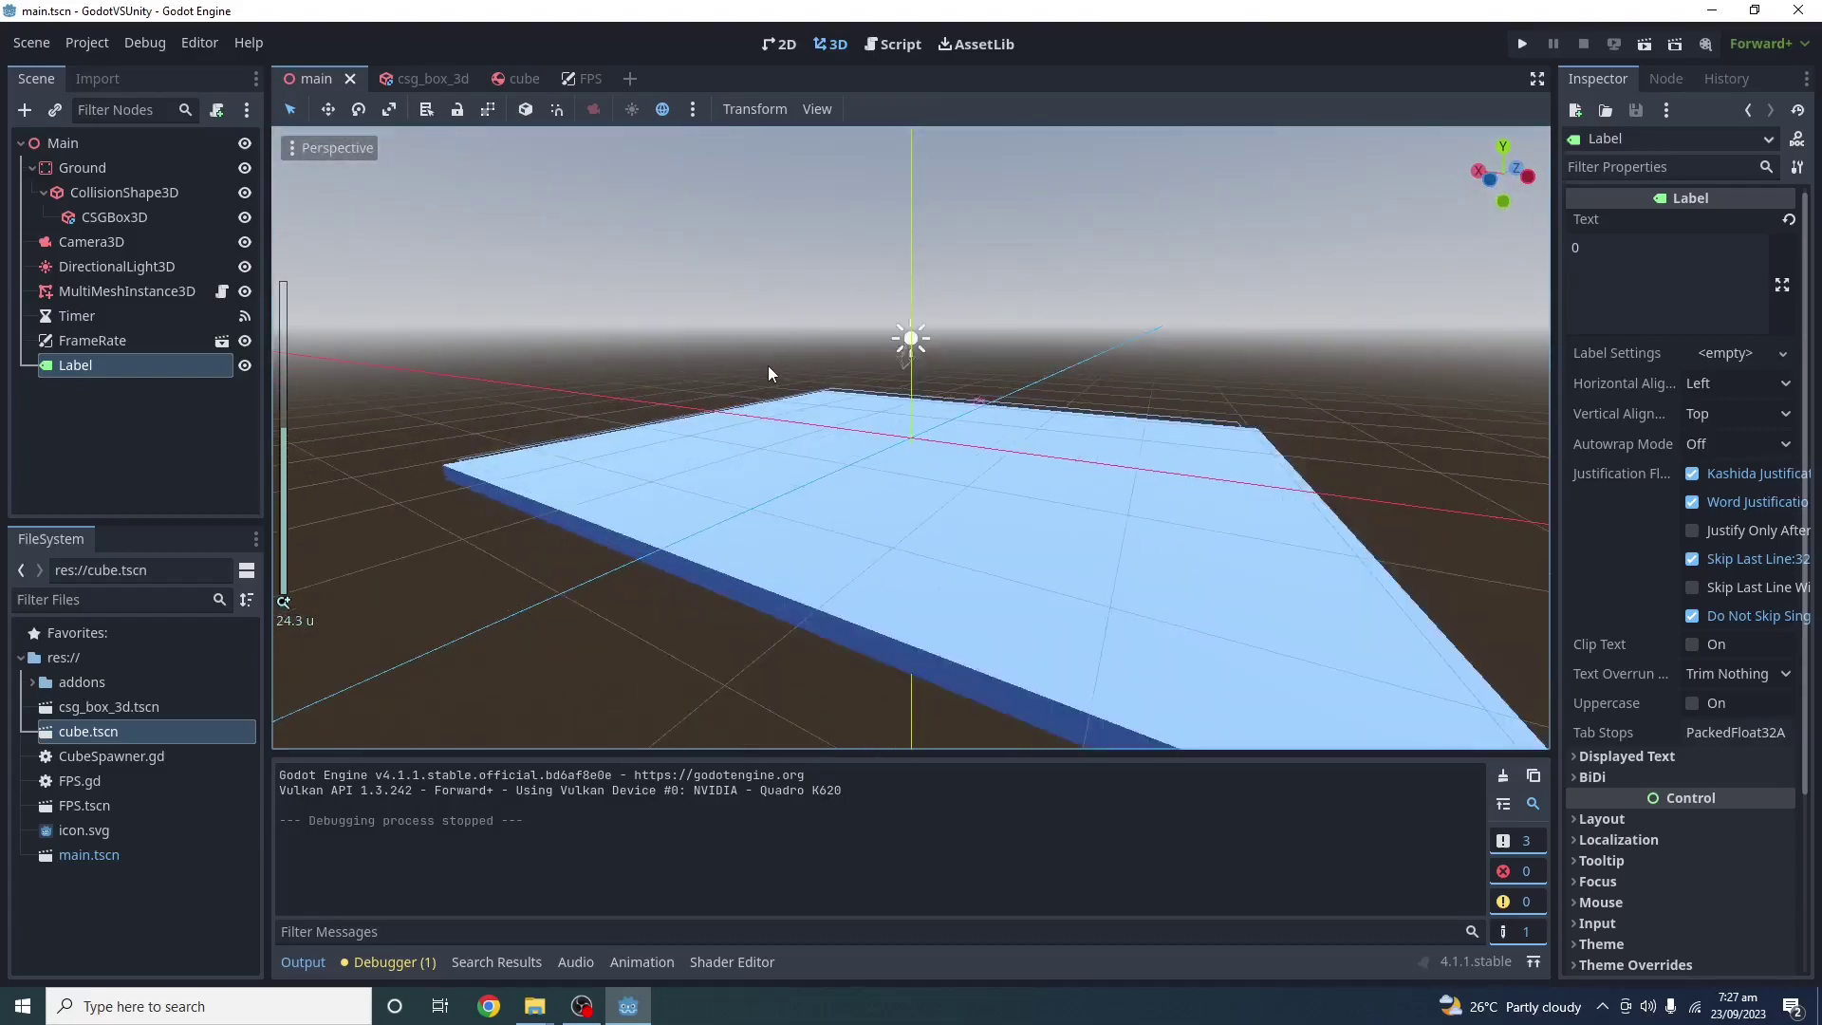
{"action": "scroll", "coordinate": [766, 366], "scroll_direction": "up", "scroll_amount": 3}
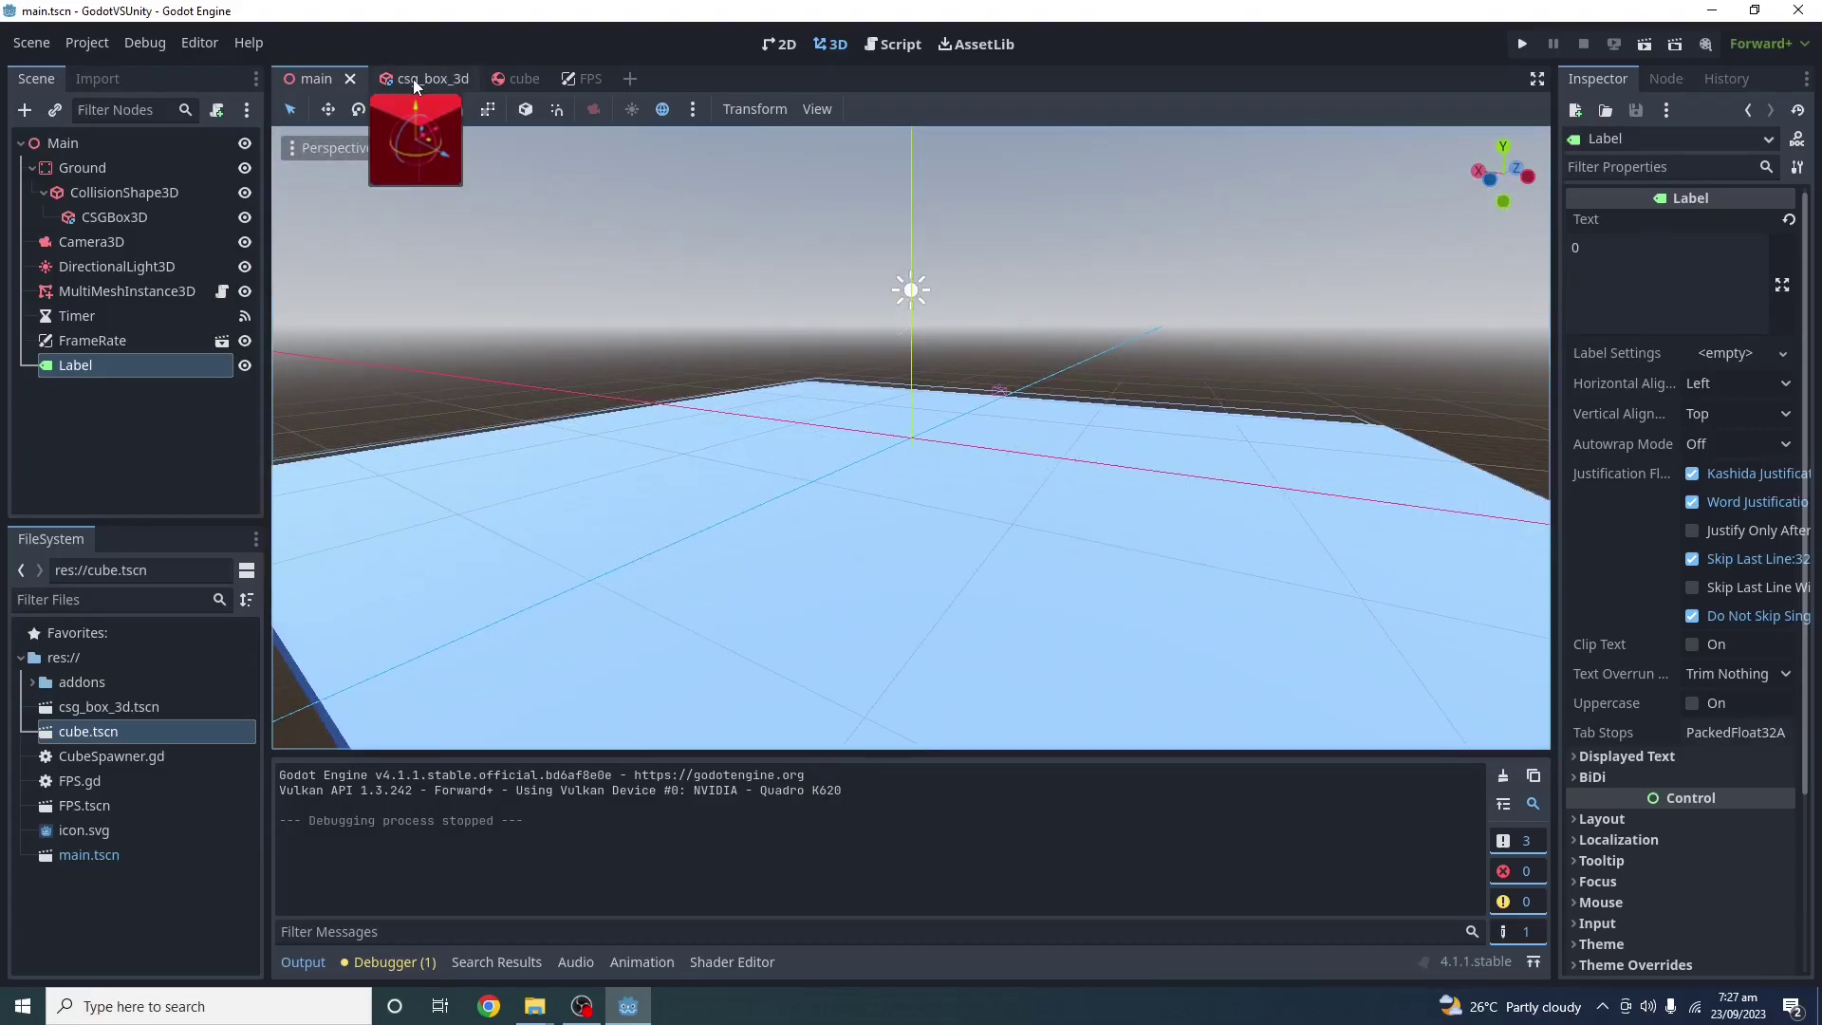
Step: In the cube scene, inspect the Cube rigid body and its CollisionShape3D box
{"action": "left_click", "coordinate": [414, 78]}
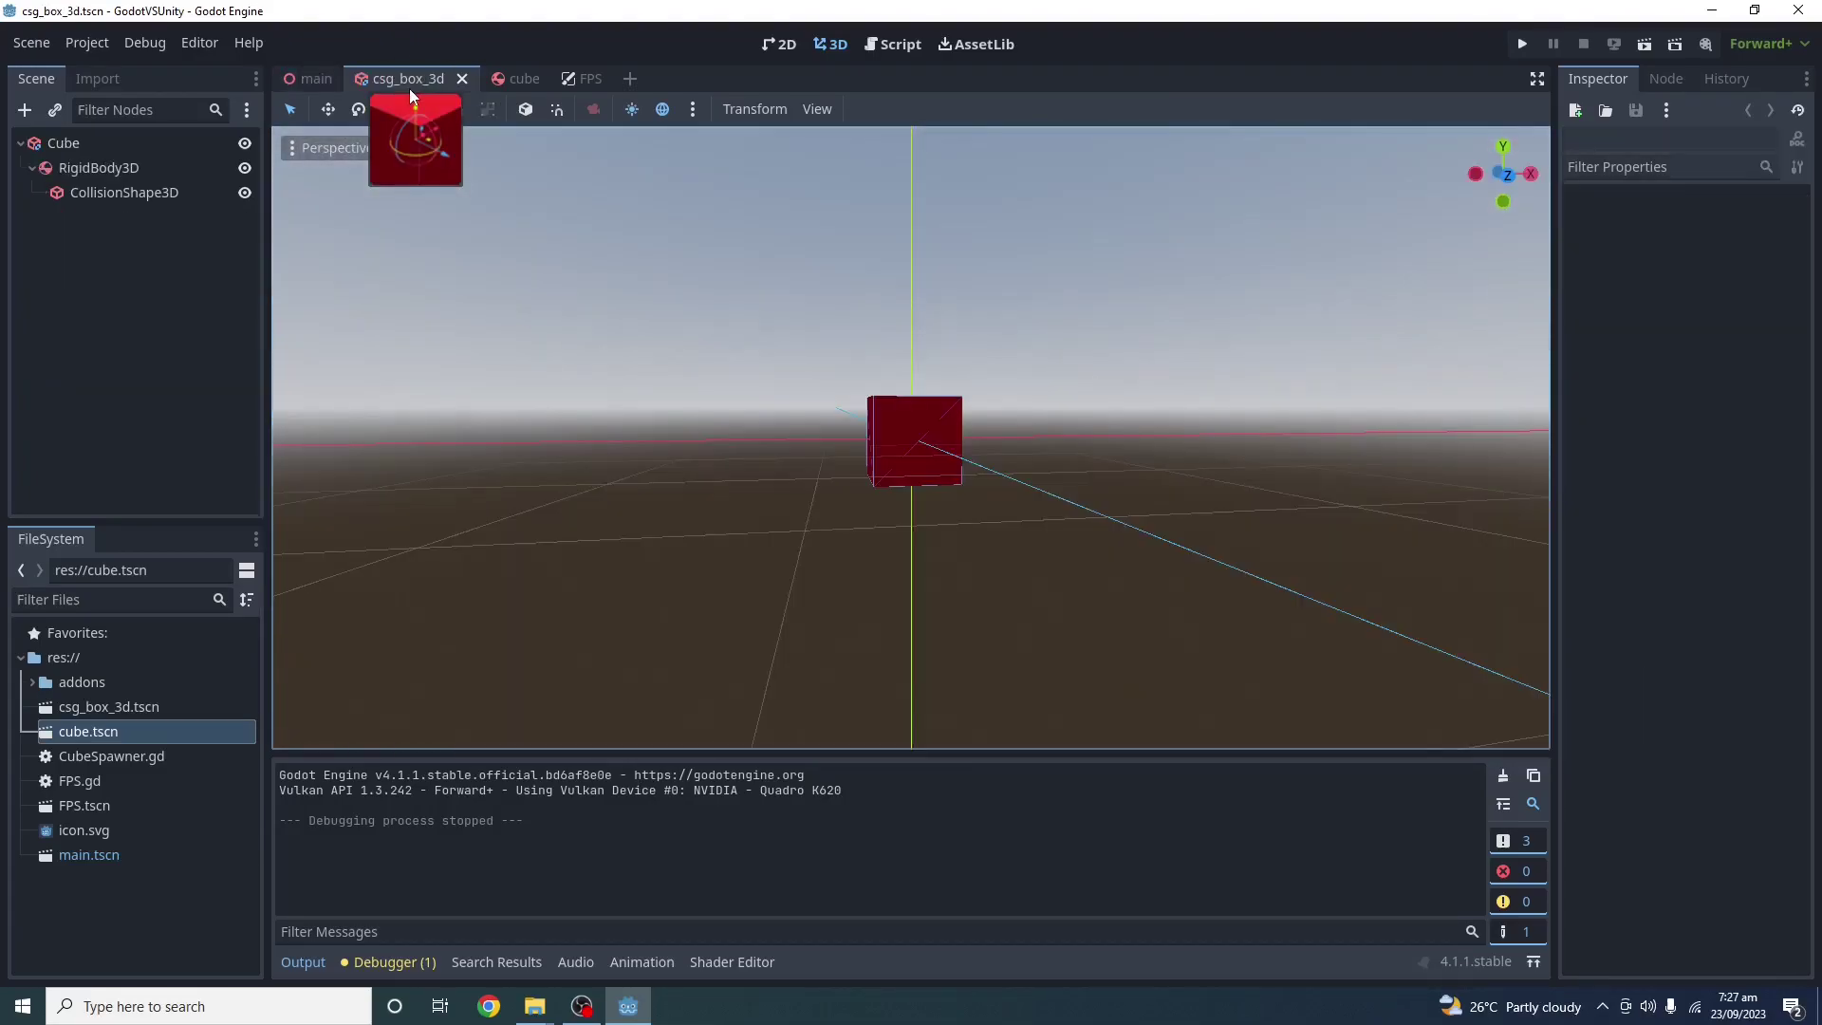
{"action": "left_click", "coordinate": [524, 79]}
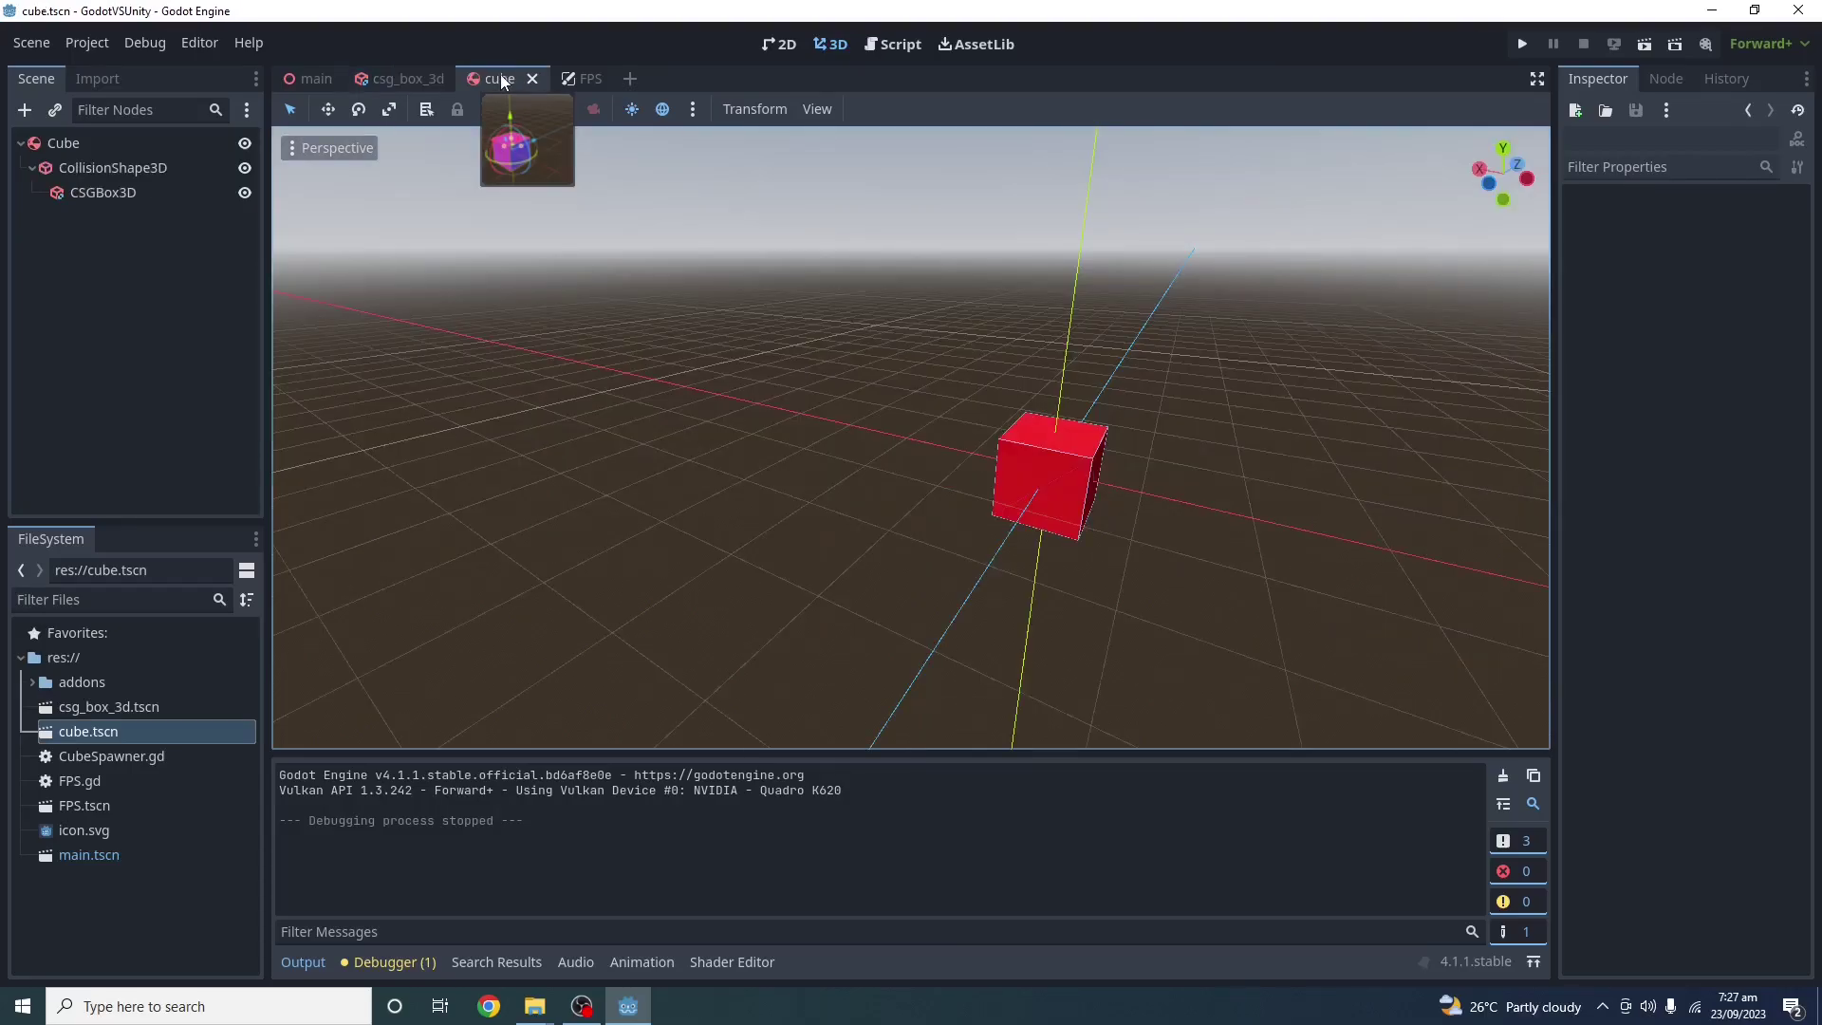
{"action": "left_click", "coordinate": [90, 140]}
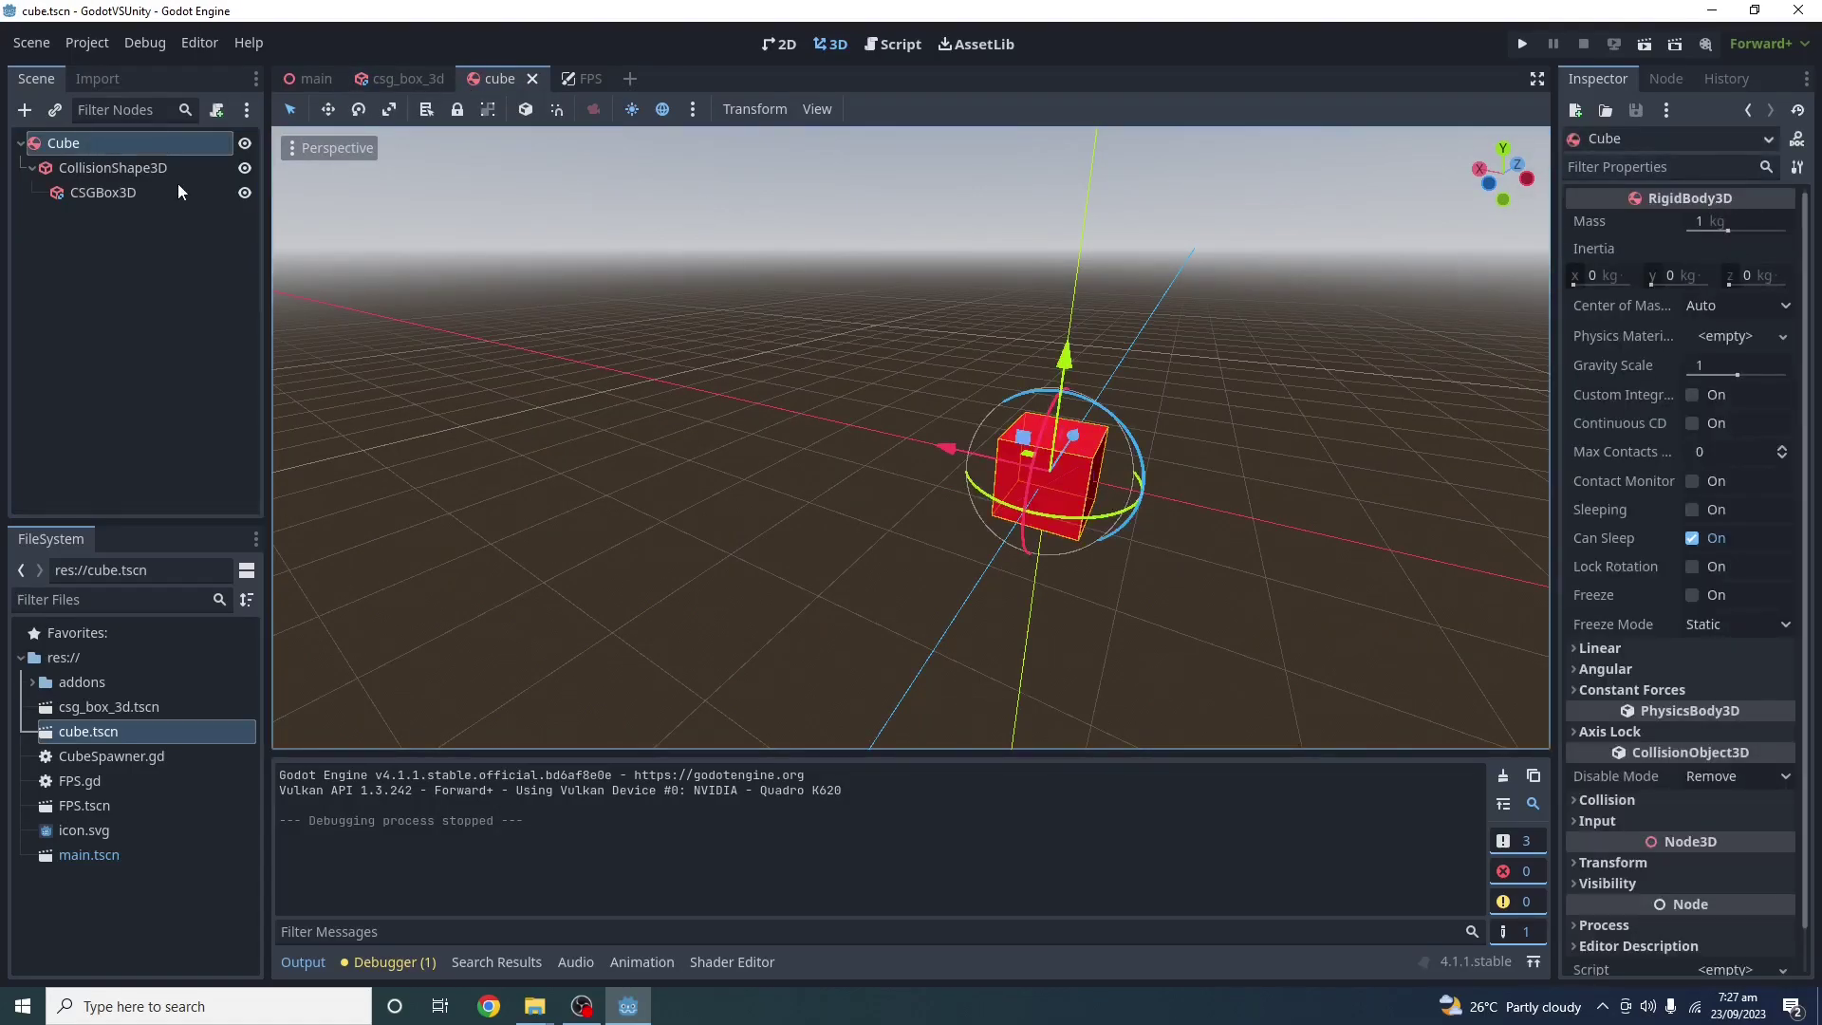
{"action": "left_click", "coordinate": [113, 167]}
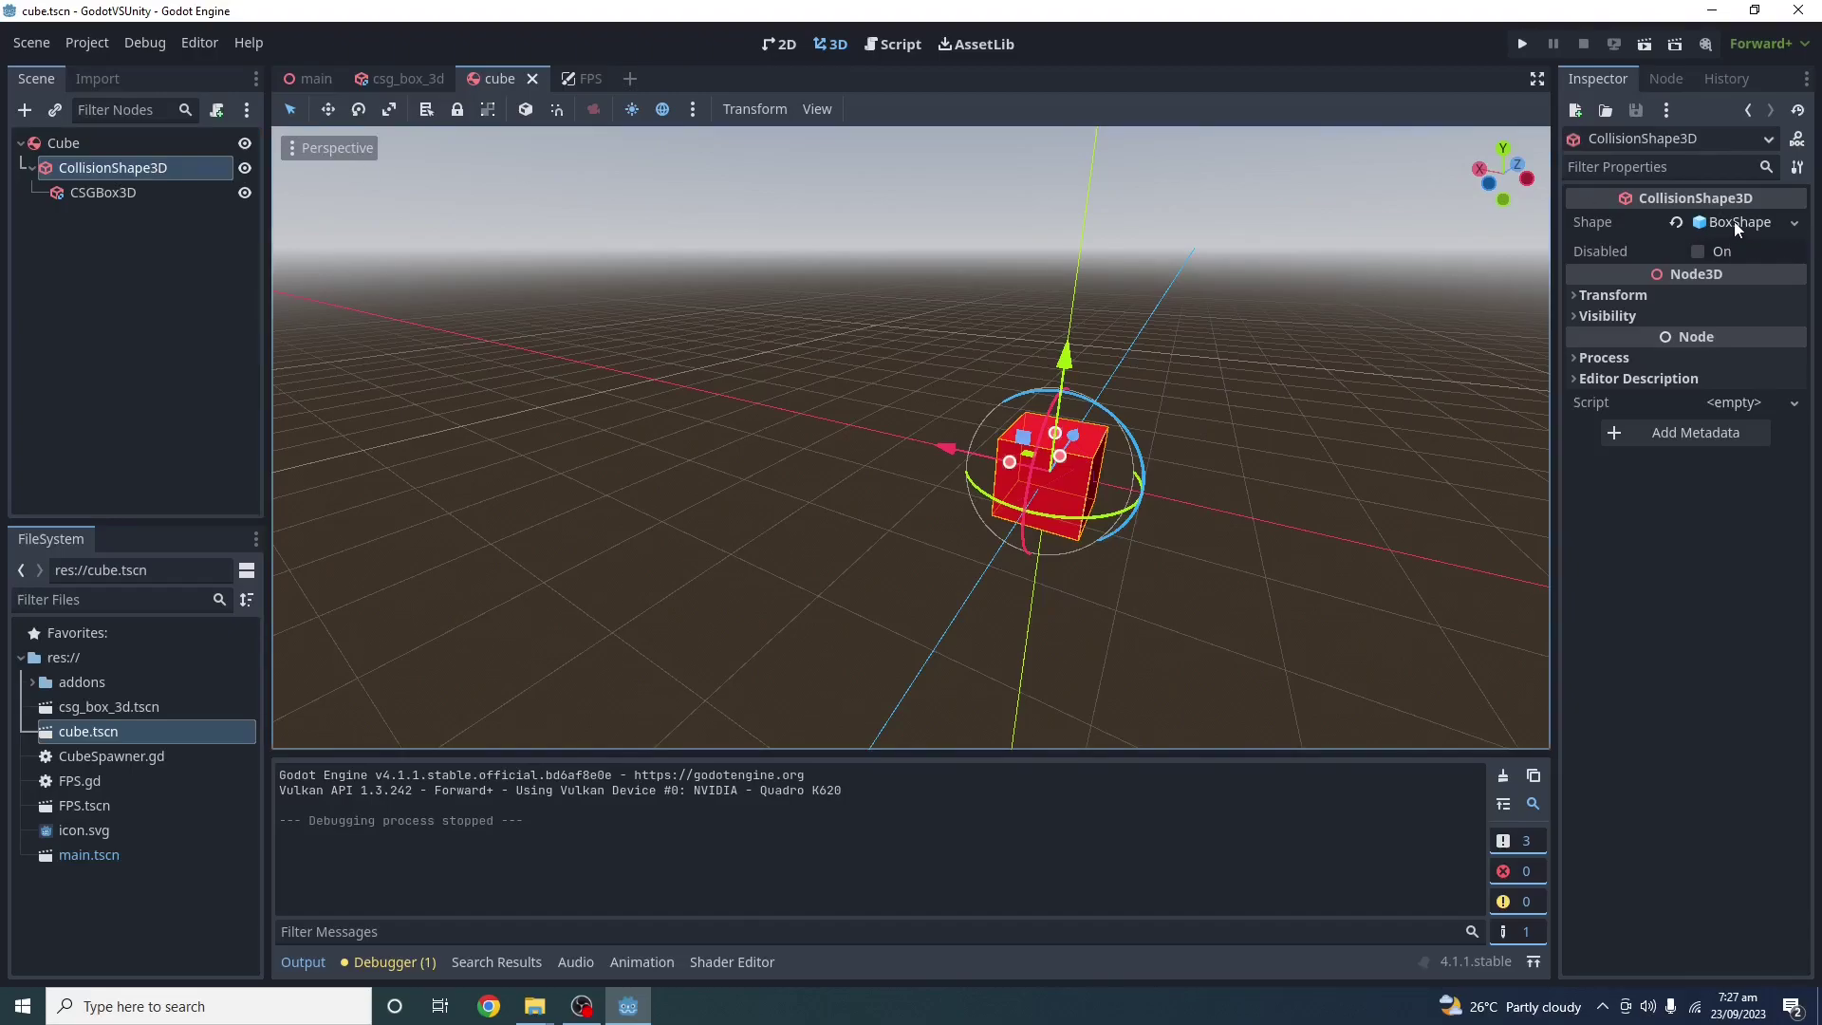
{"action": "mouse_move", "coordinate": [1157, 417]}
{"action": "middle_mouse_down"}
{"action": "mouse_move", "coordinate": [1294, 466]}
{"action": "mouse_move", "coordinate": [1094, 450]}
{"action": "middle_mouse_up"}
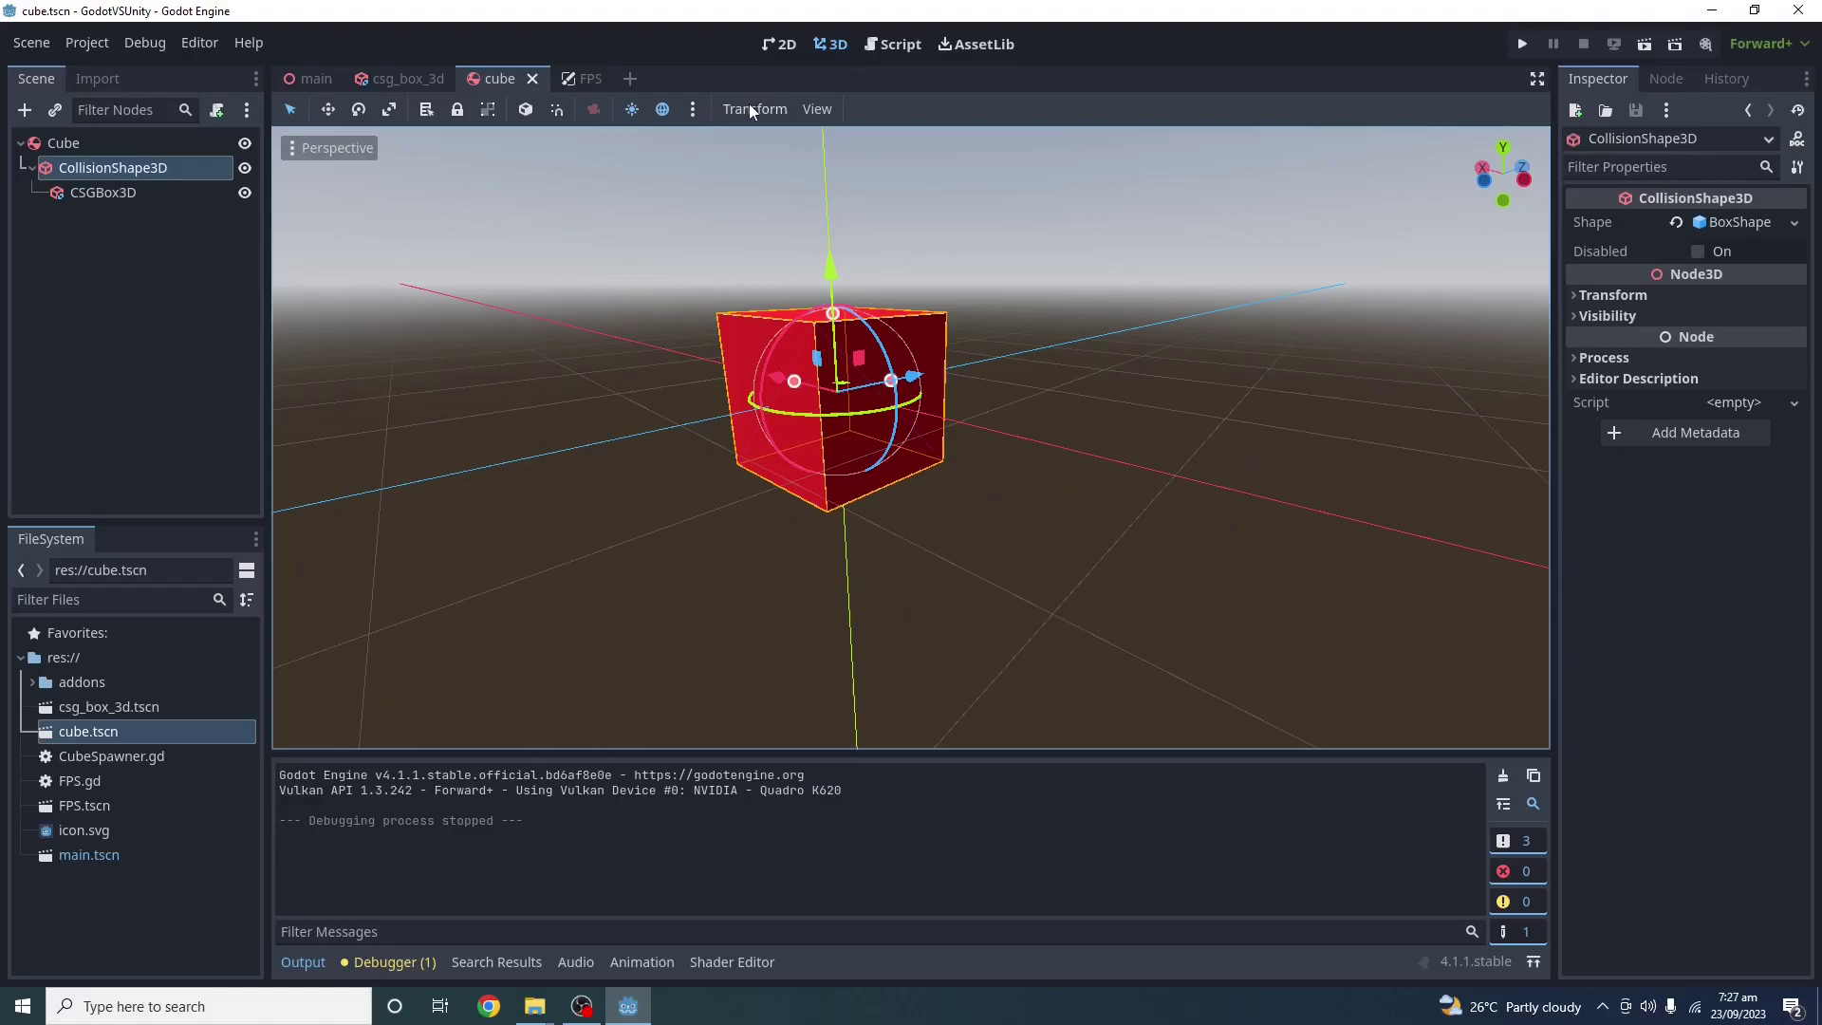
Step: Run the default-physics benchmark until 1127 cubes drop FPS to 6, then close the game
{"action": "left_click", "coordinate": [1522, 47]}
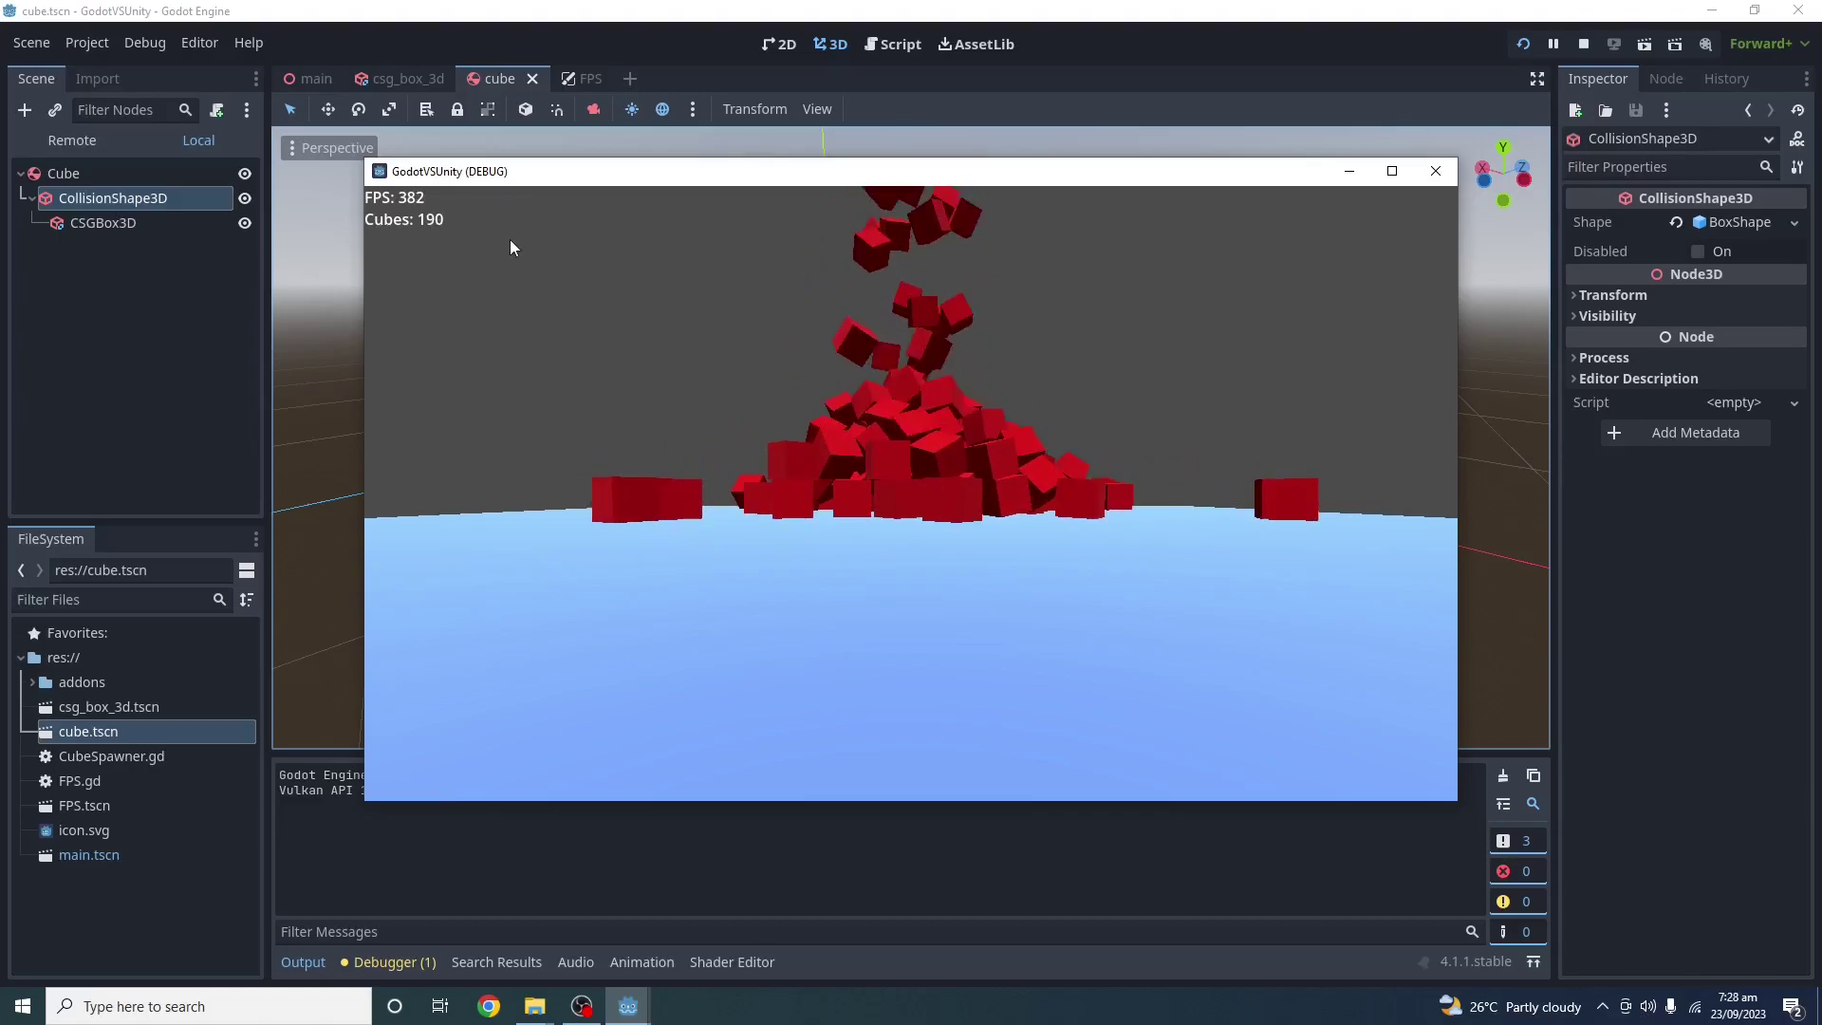
{"action": "left_click_drag", "start_coordinate": [612, 171], "coordinate": [573, 186]}
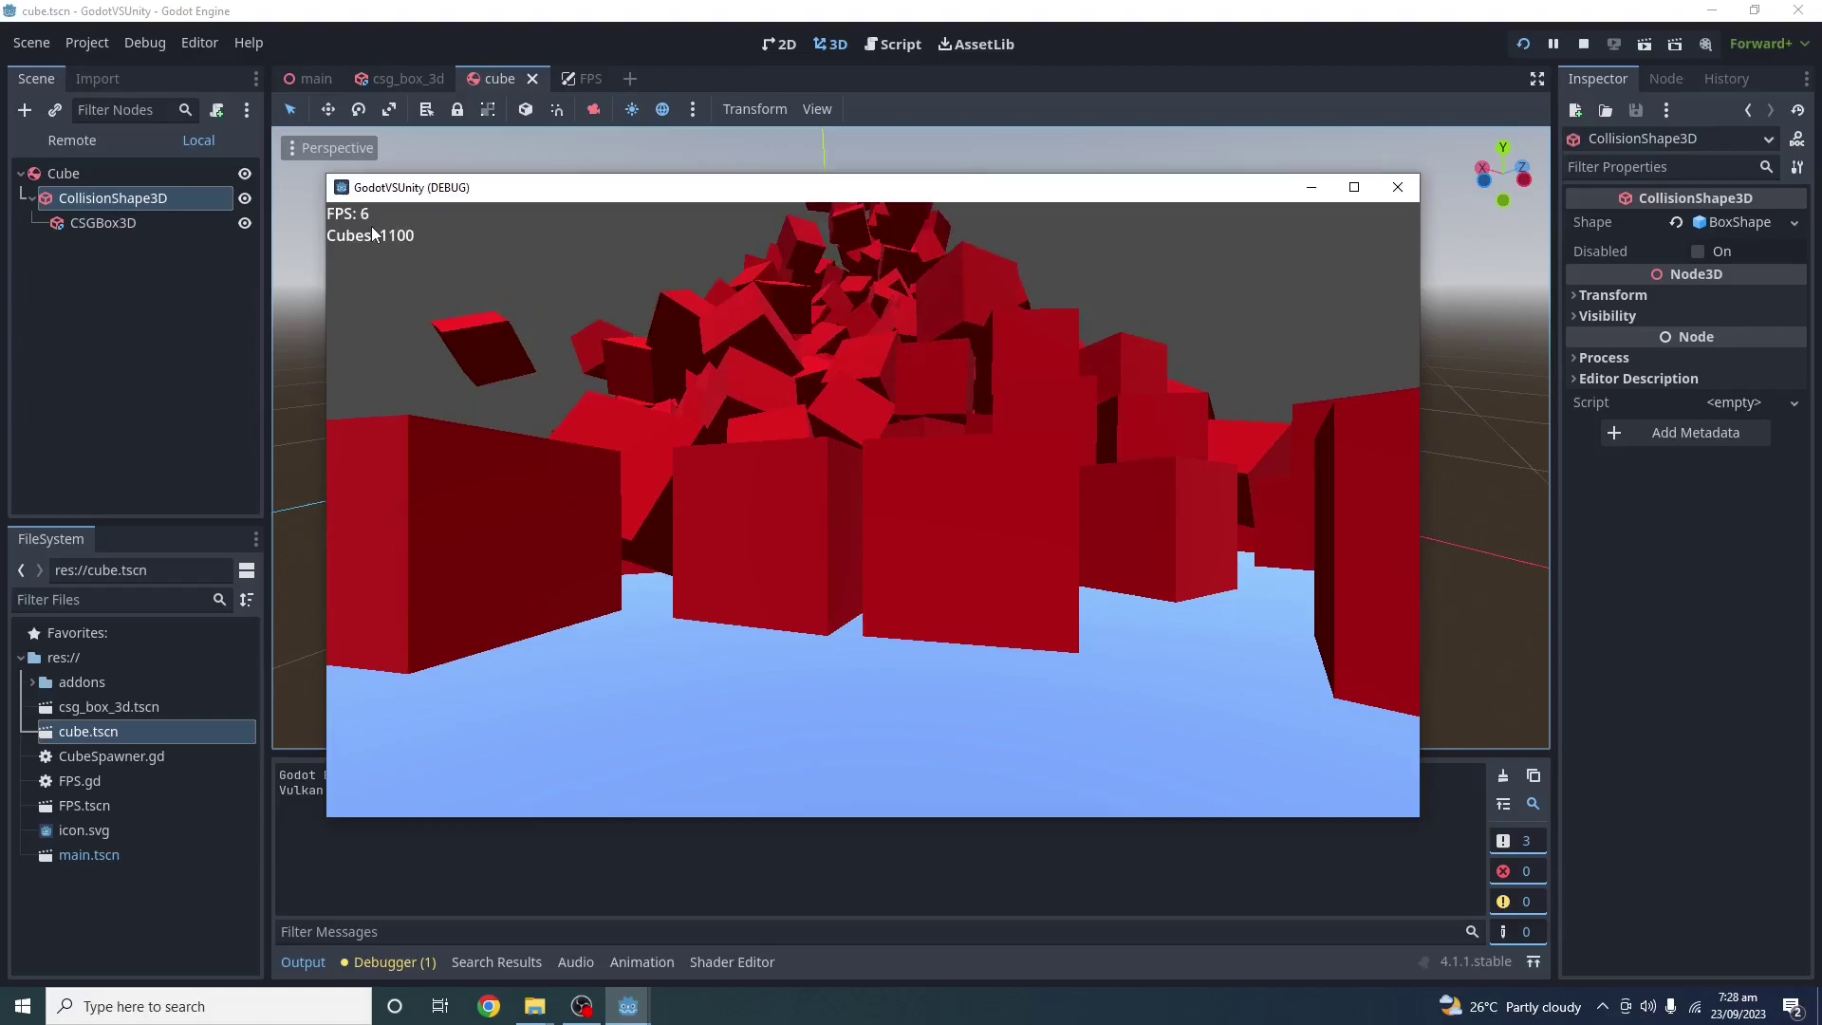
{"action": "left_click", "coordinate": [1396, 187]}
Step: Set the Physics > 3D engine to JoltPhysics3D in Project Settings and restart the editor
{"action": "left_click", "coordinate": [144, 41]}
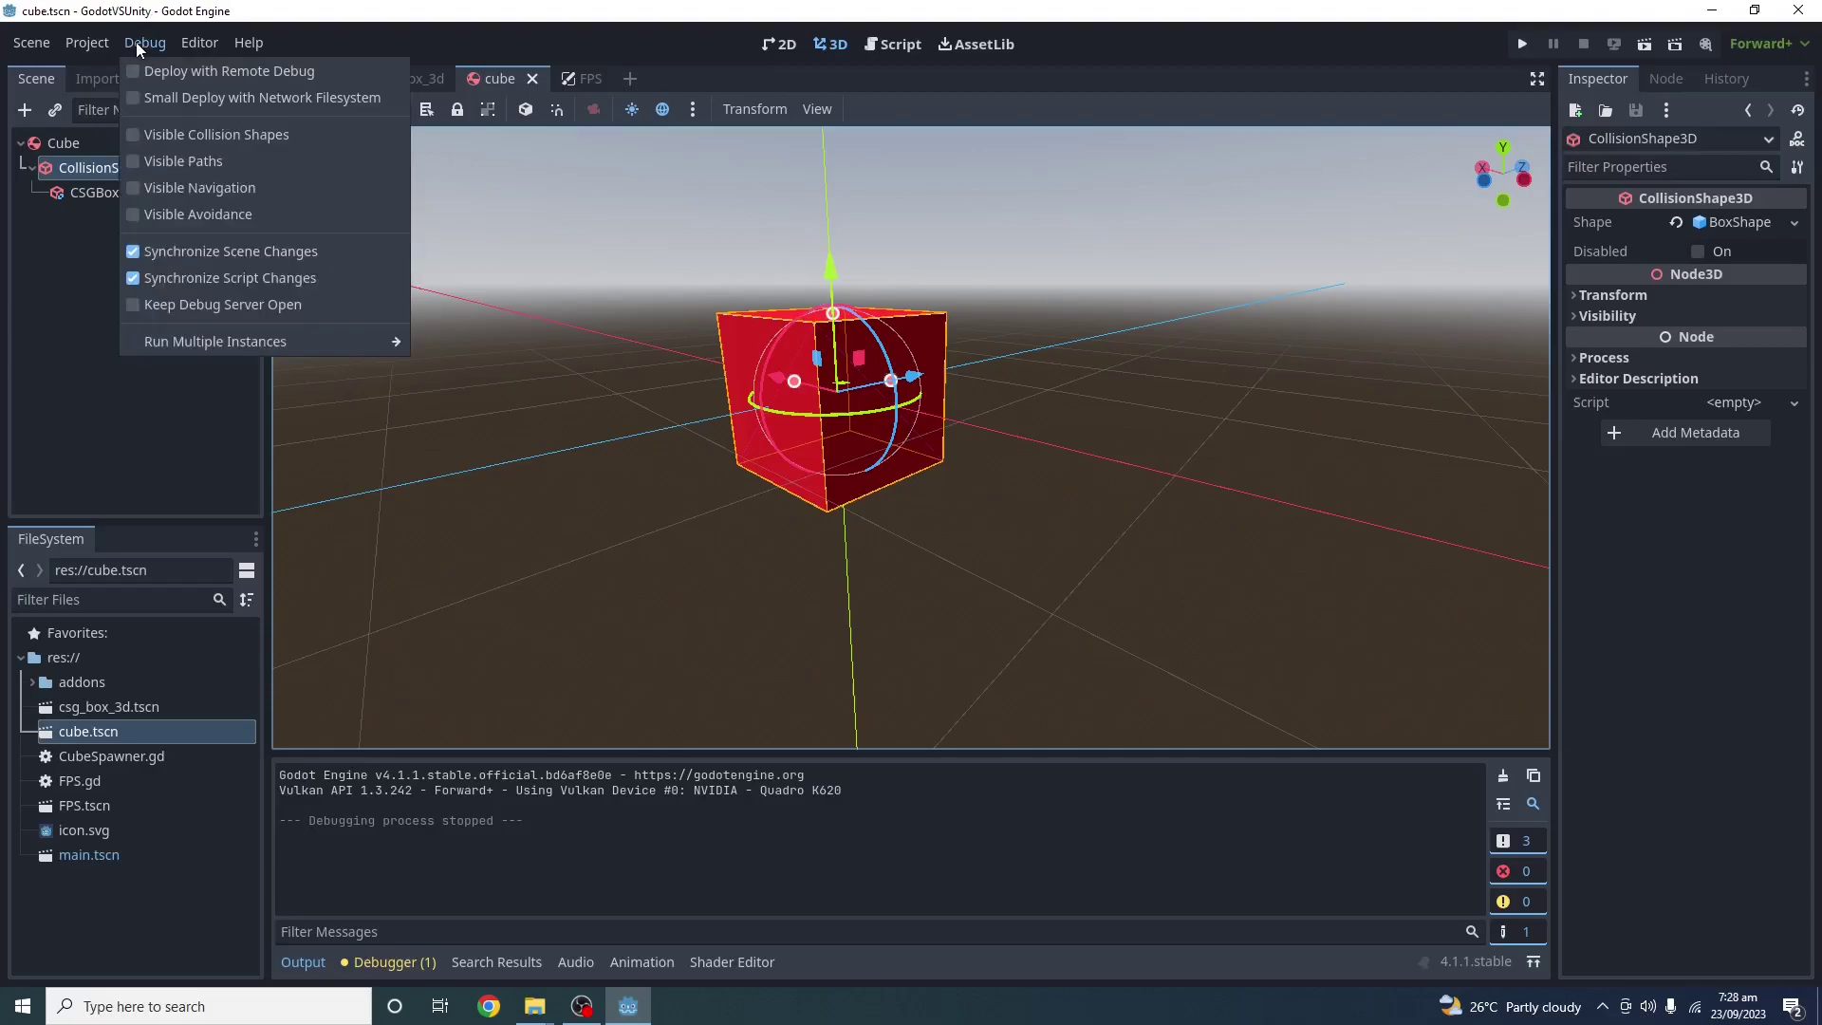
{"action": "left_click", "coordinate": [92, 76]}
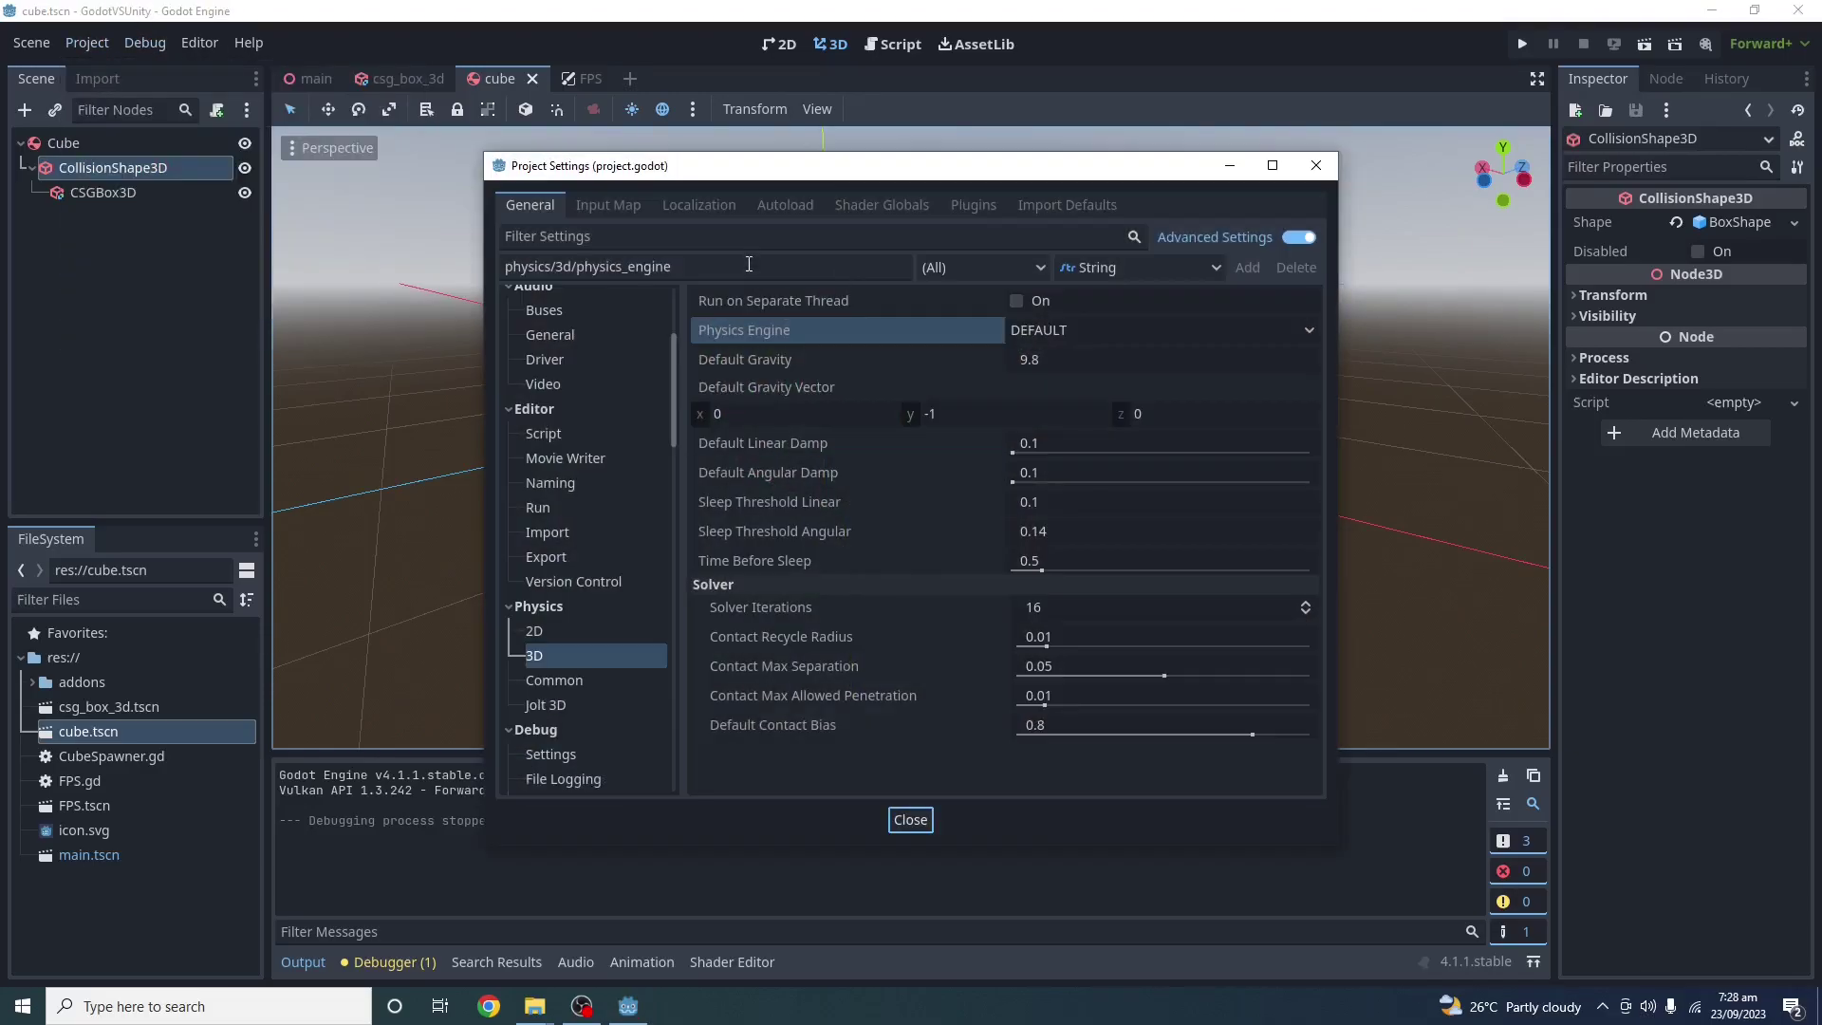
{"action": "left_click", "coordinate": [1145, 332]}
{"action": "left_click", "coordinate": [1070, 414]}
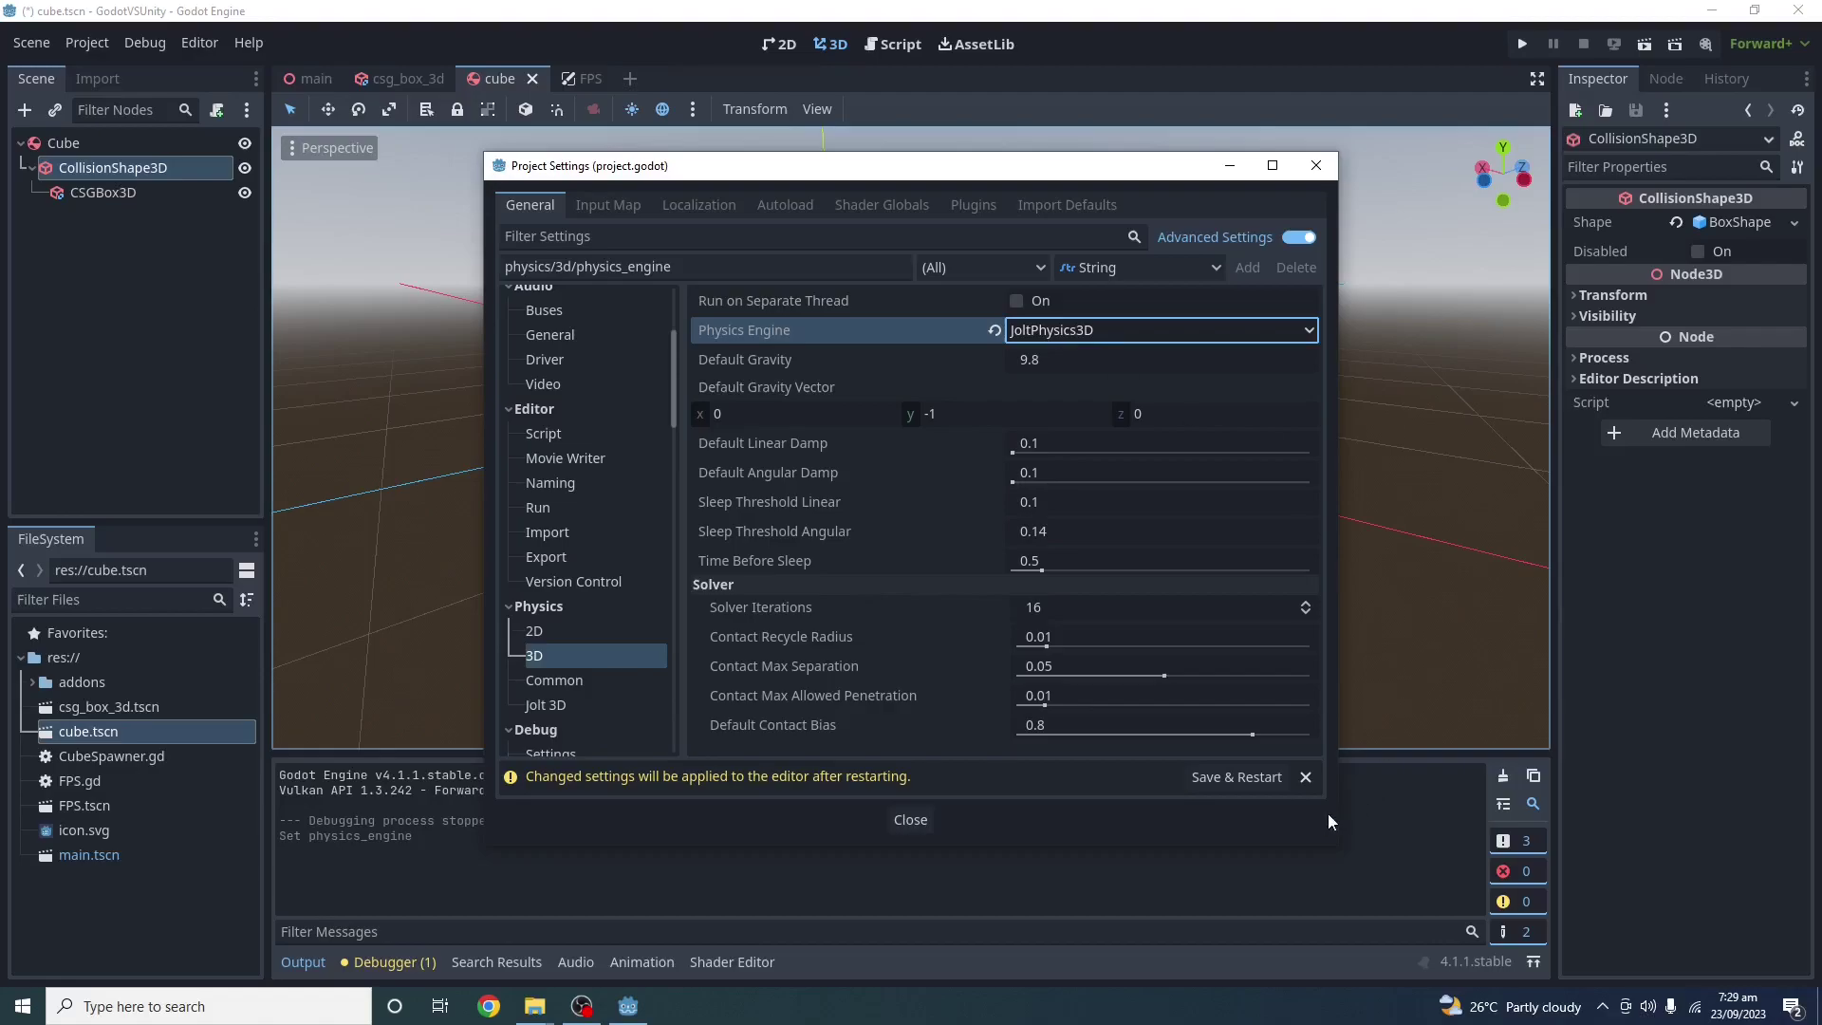
{"action": "left_click", "coordinate": [1237, 776]}
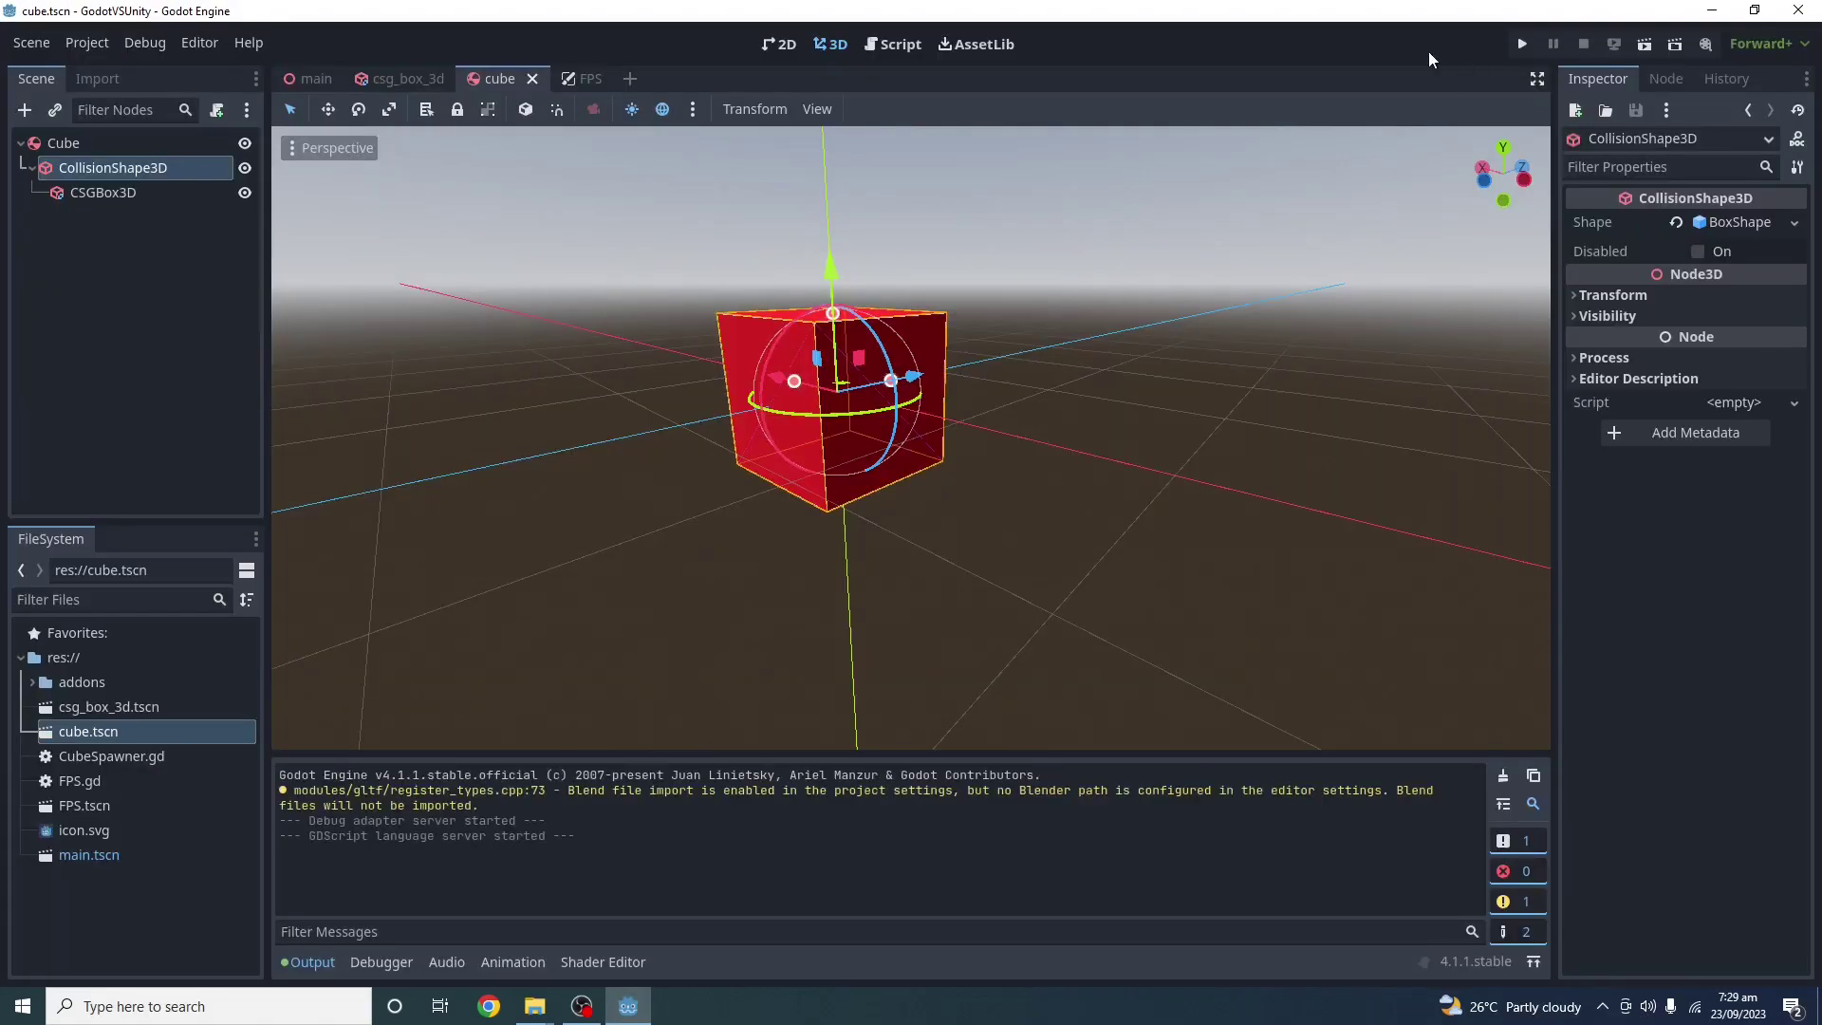
Step: Run the Jolt benchmark up to 2,448 cubes at 7 FPS, then close and relaunch it
{"action": "left_click", "coordinate": [1519, 46]}
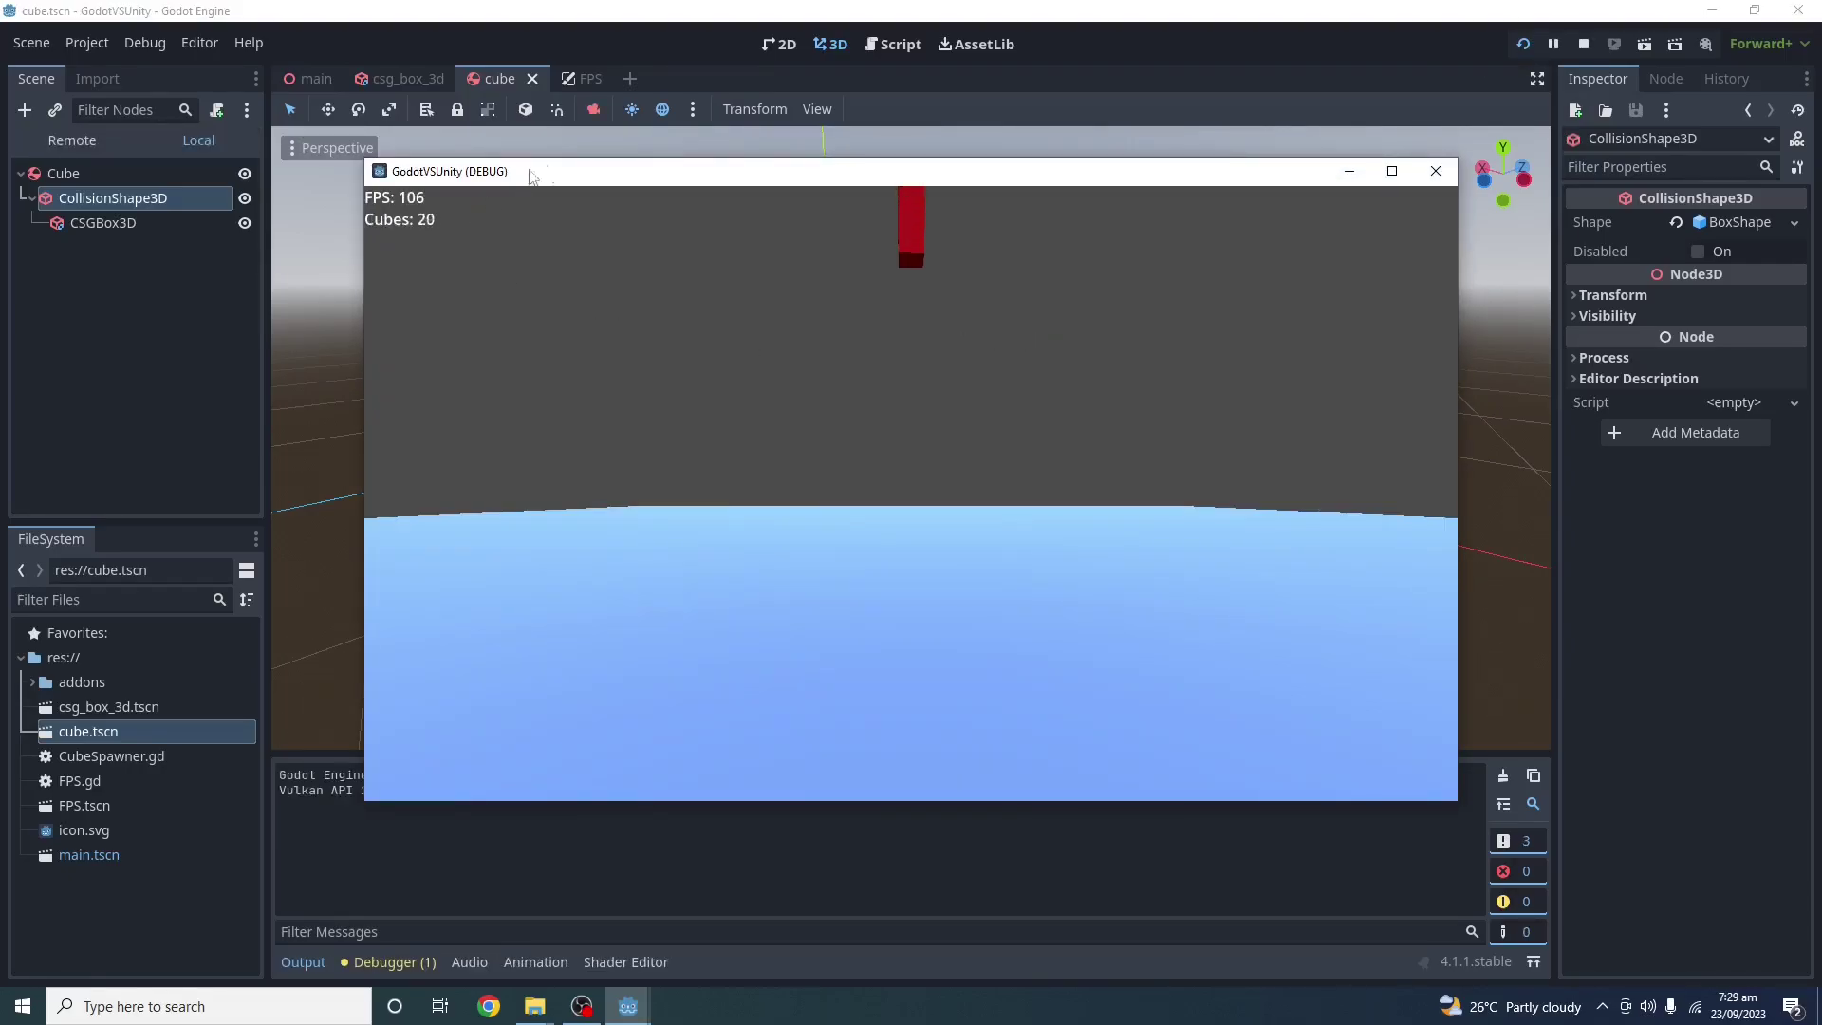
{"action": "left_click_drag", "start_coordinate": [530, 173], "coordinate": [492, 170]}
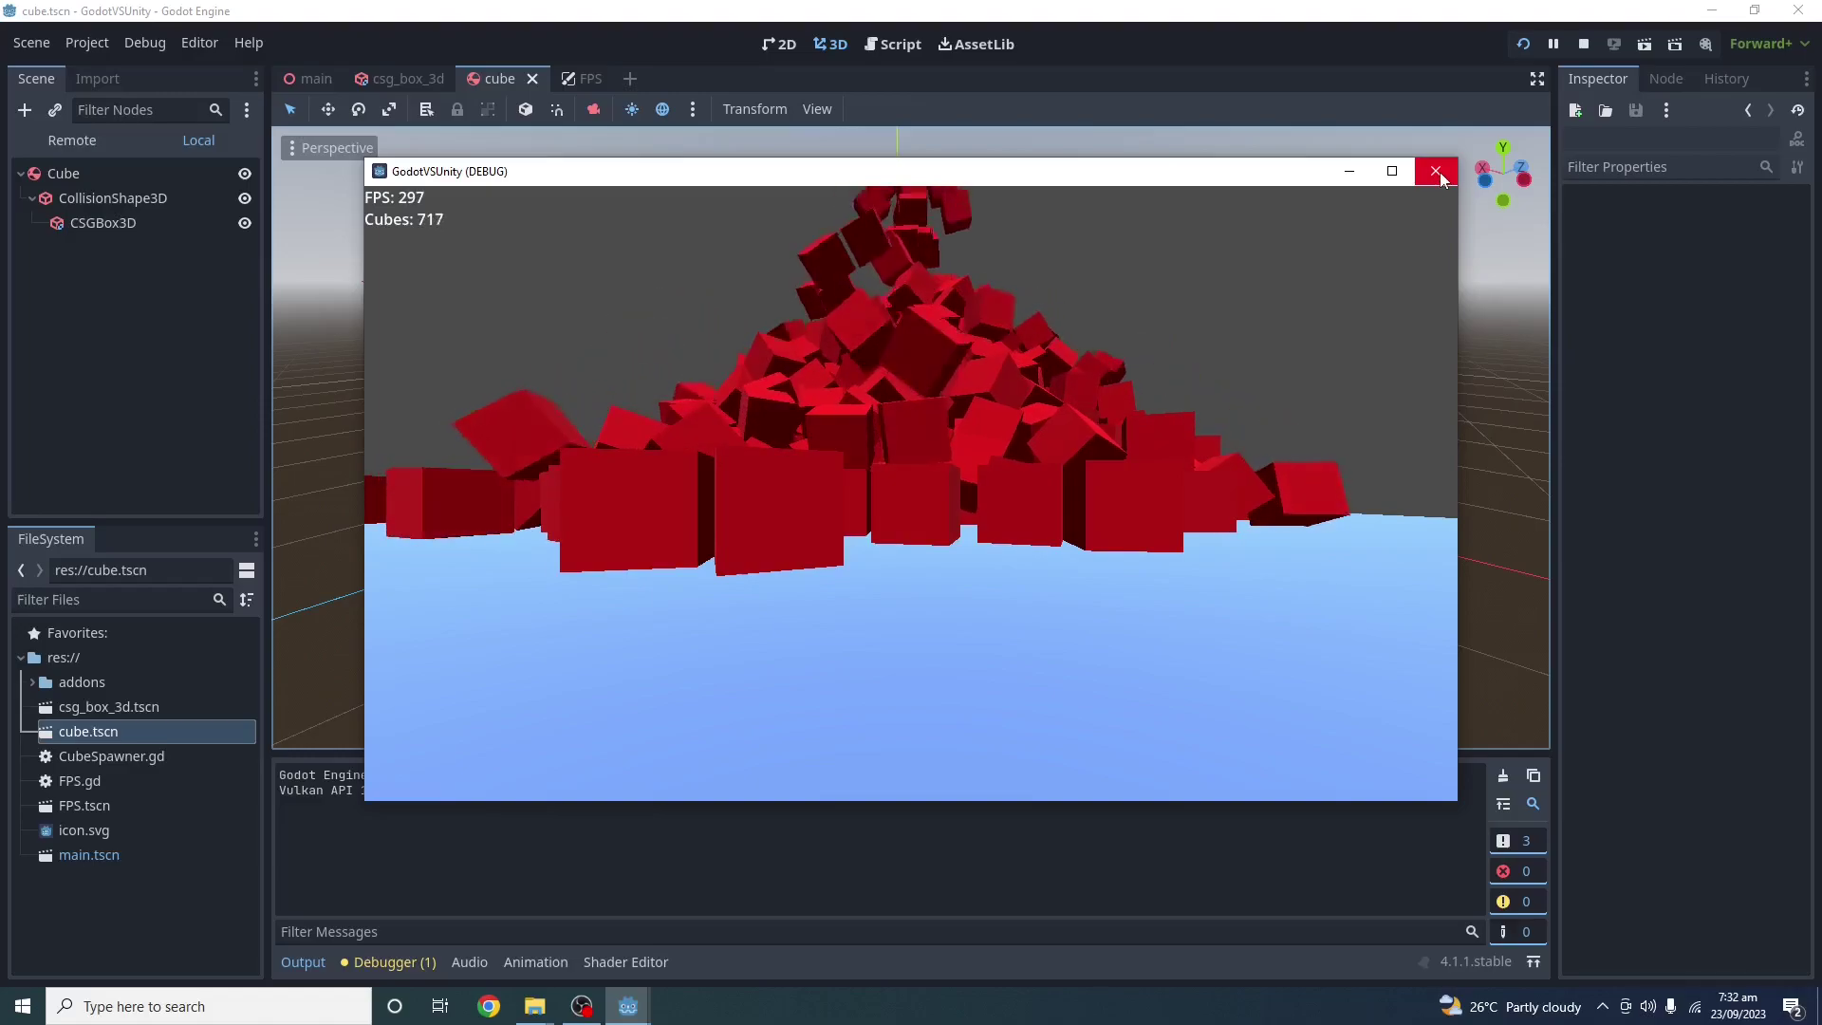
{"action": "left_click", "coordinate": [1439, 172]}
{"action": "key", "text": "F5"}
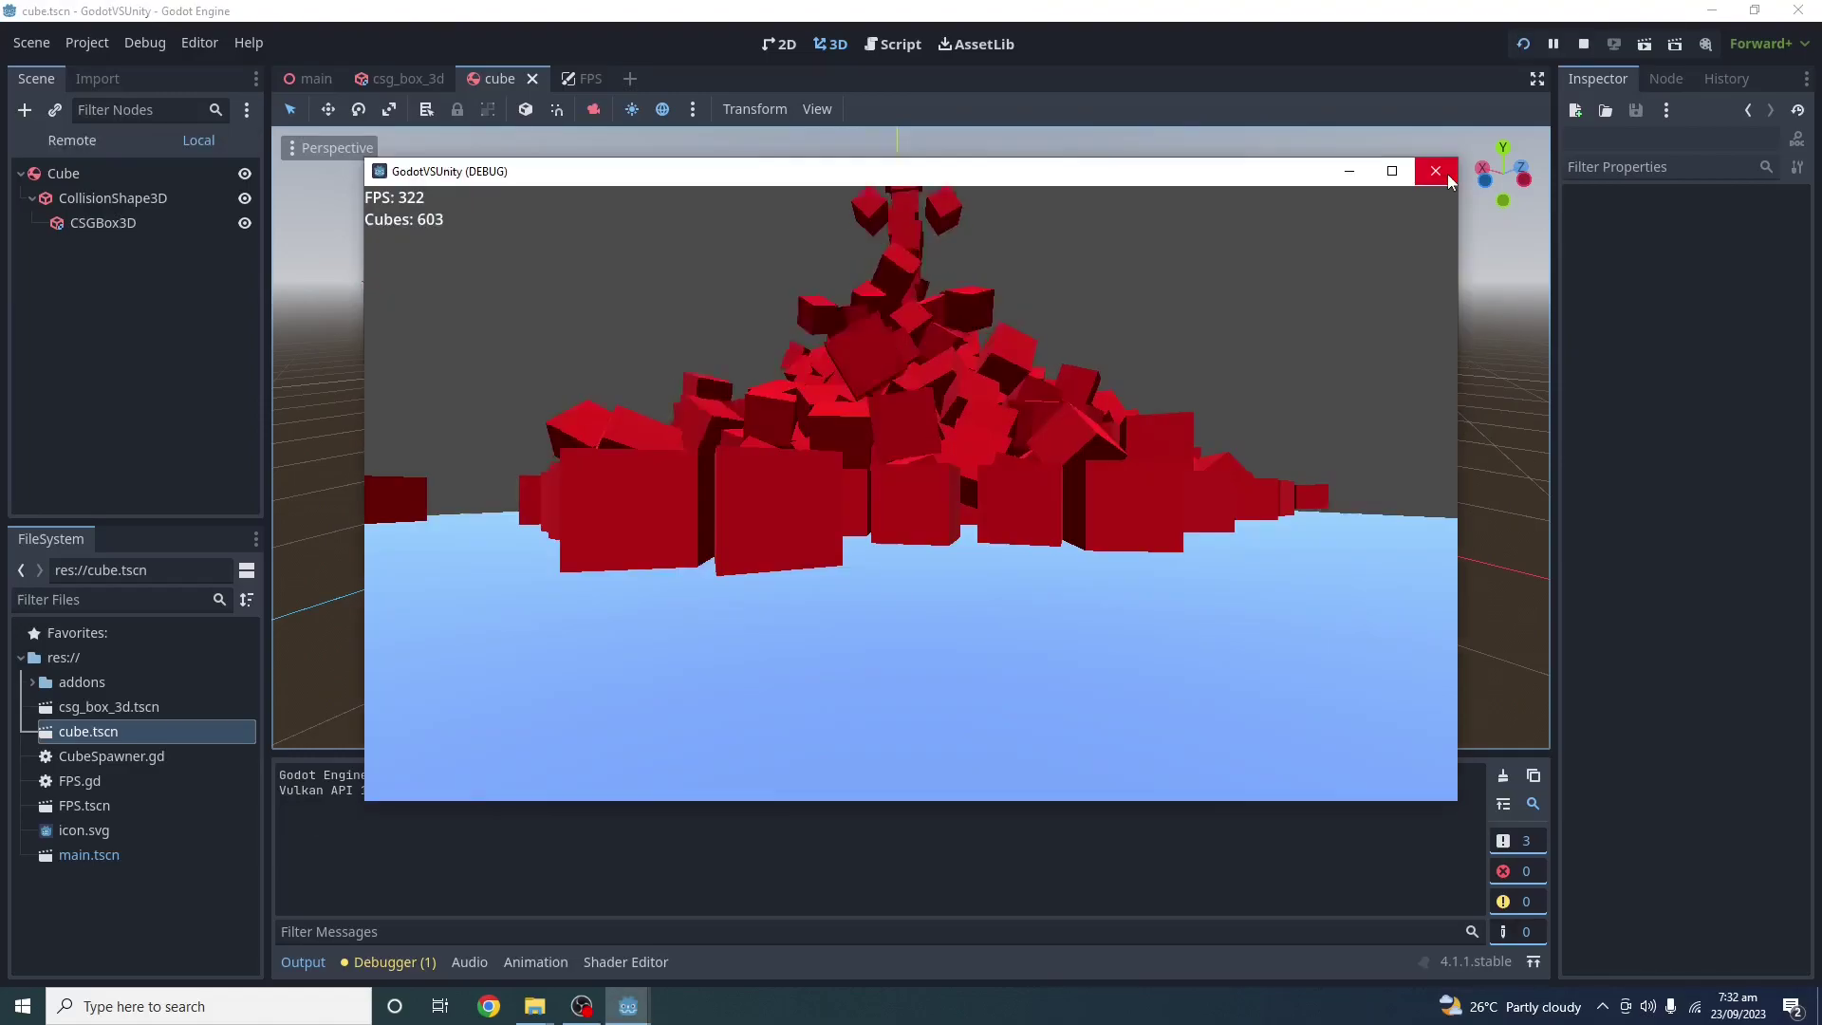